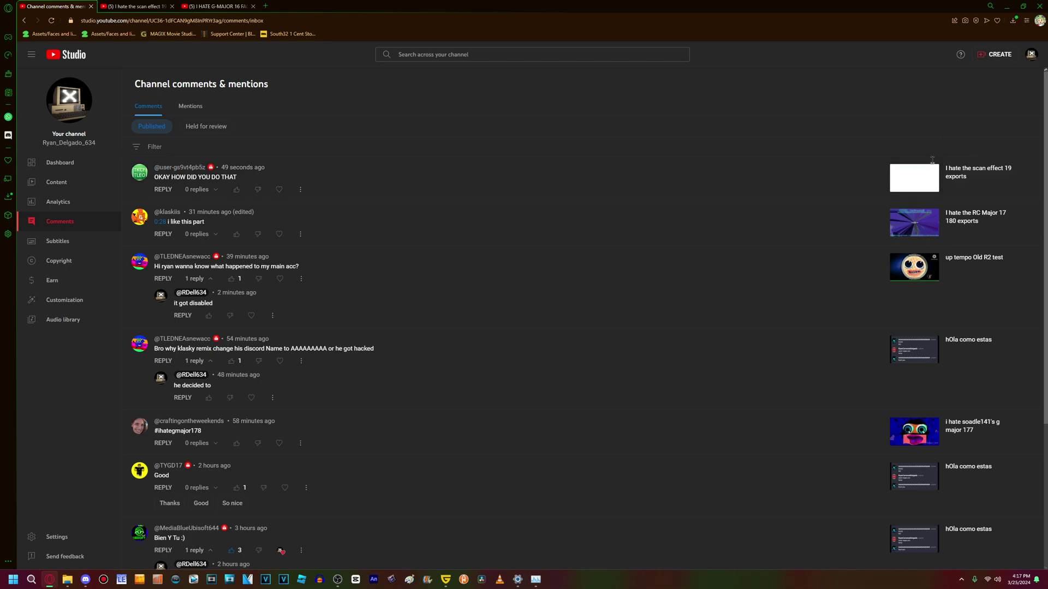
- Open the 'I hate the scan effect 19 exports' video page, then launch VEGAS Pro
{"action": "left_click", "coordinate": [952, 172]}
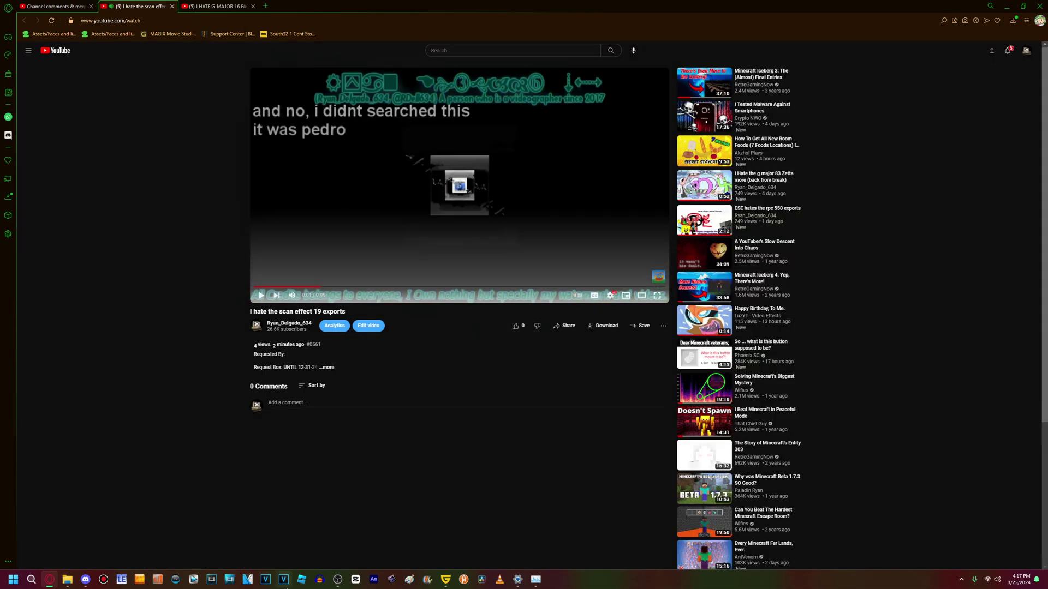
{"action": "left_click", "coordinate": [283, 580]}
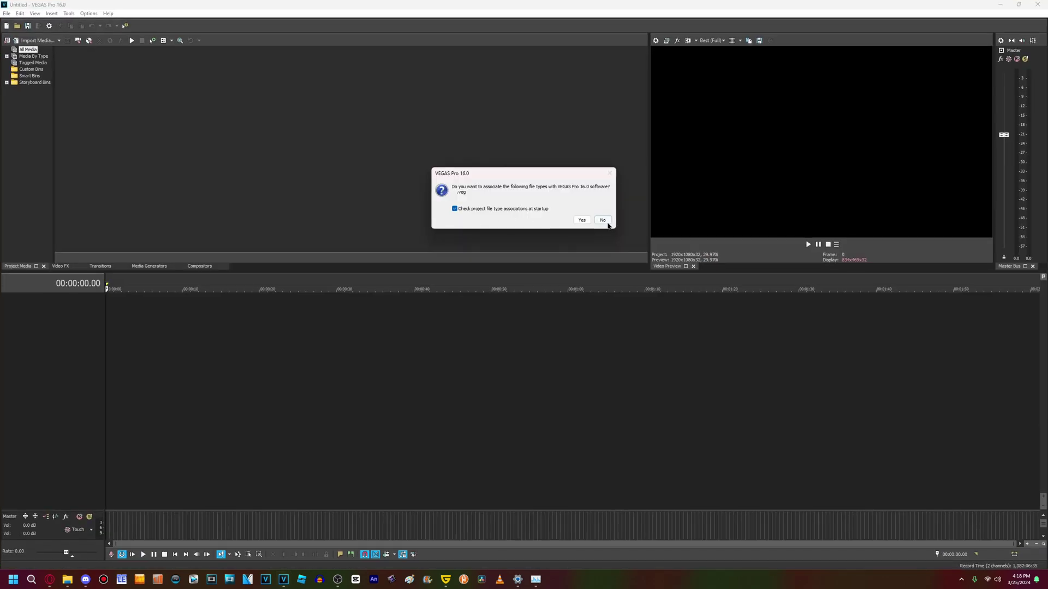
- Dismiss the file-association prompt and open the 'scan' project from Downloads
{"action": "left_click", "coordinate": [603, 221]}
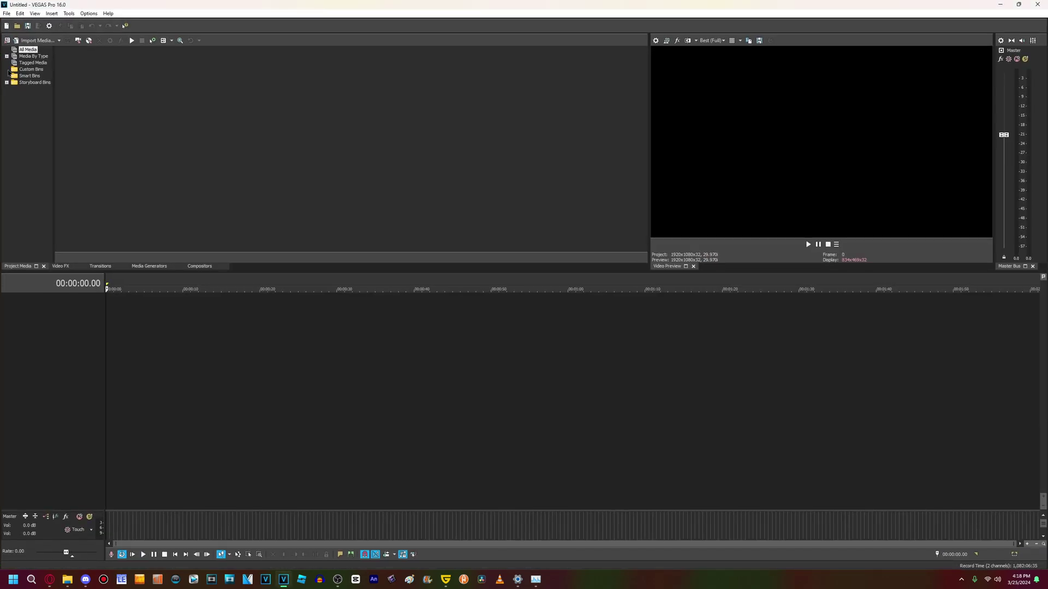
{"action": "left_click", "coordinate": [18, 27]}
{"action": "left_click", "coordinate": [37, 175]}
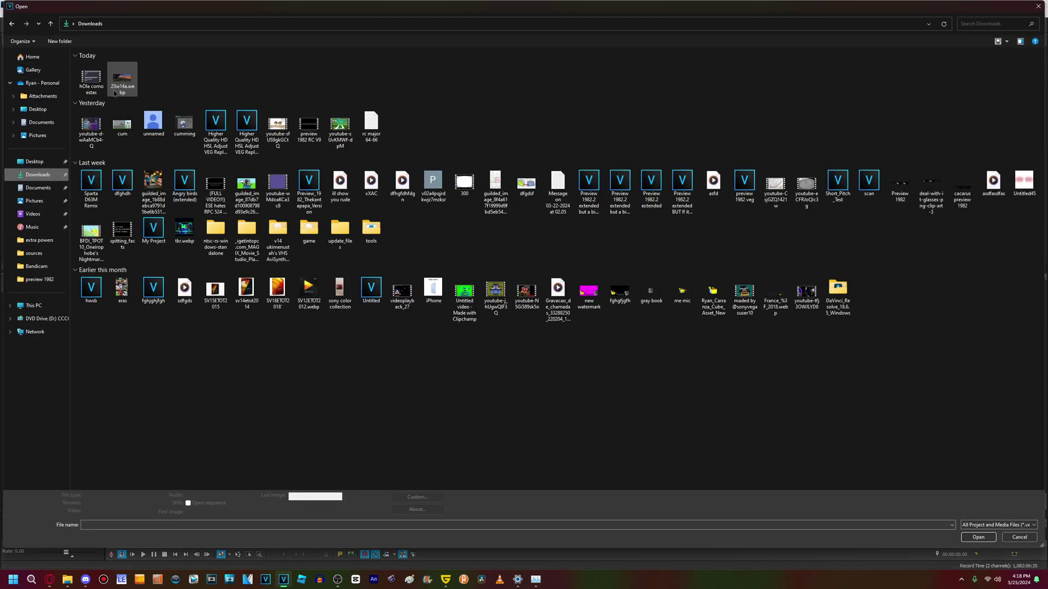
{"action": "left_click", "coordinate": [234, 103]}
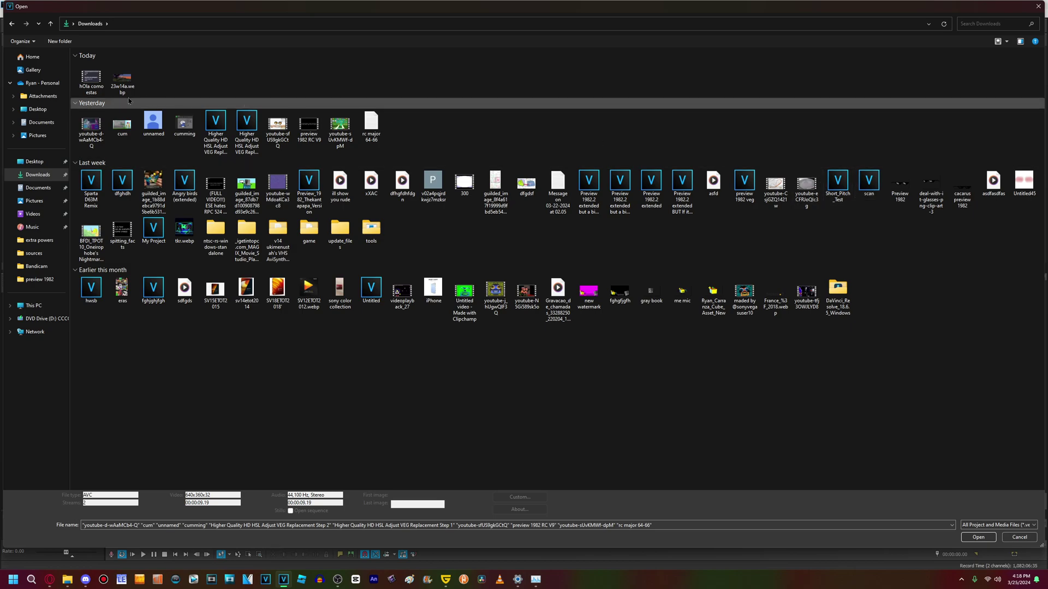
{"action": "left_click", "coordinate": [868, 185]}
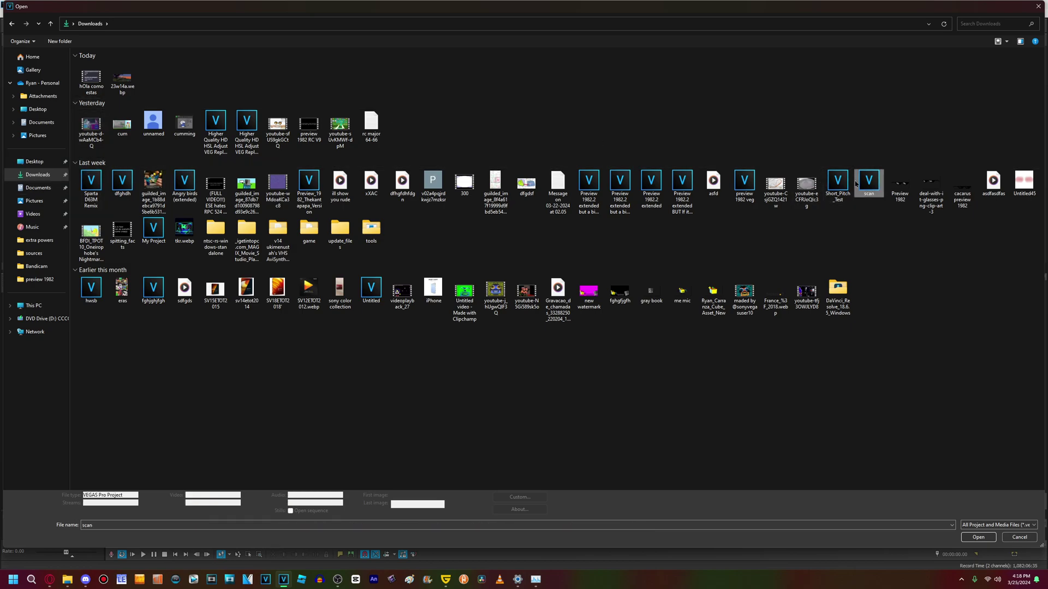
{"action": "key", "text": "Return"}
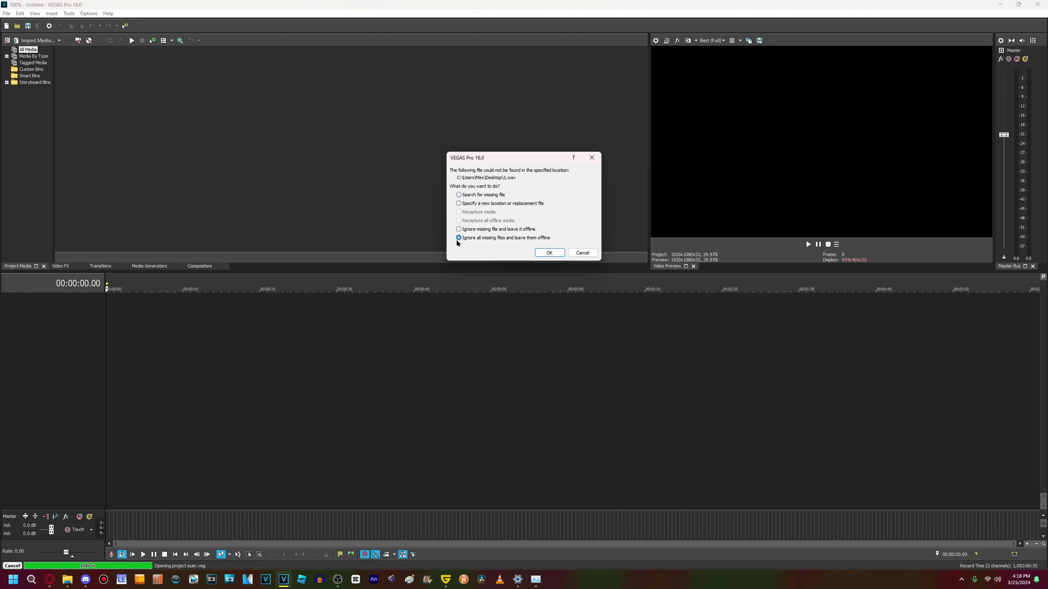
- Leave all missing files offline, then remove unused media, leaving three items
{"action": "left_click", "coordinate": [550, 253]}
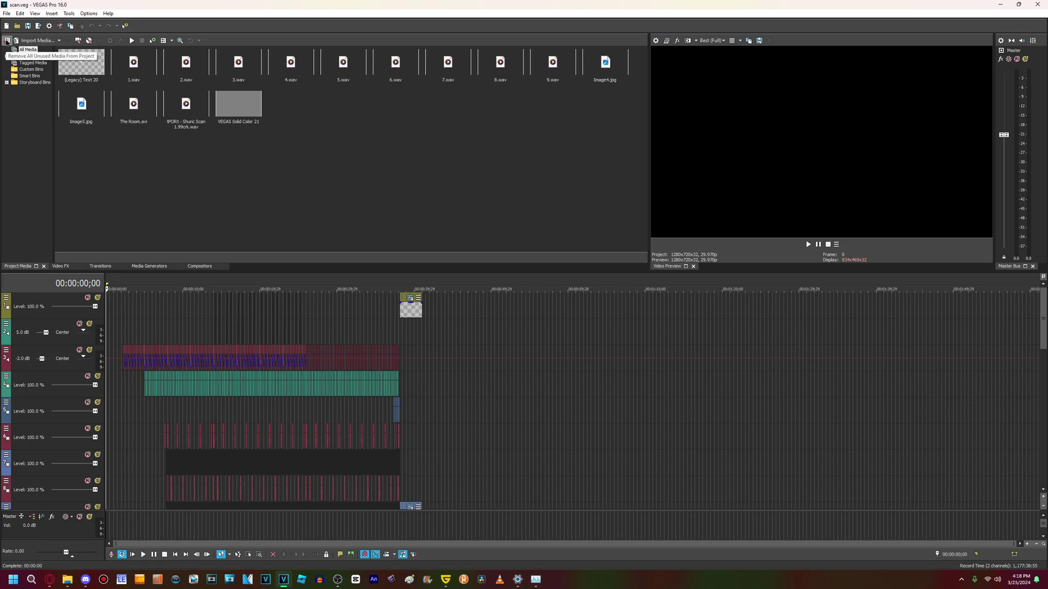
{"action": "left_click", "coordinate": [7, 41]}
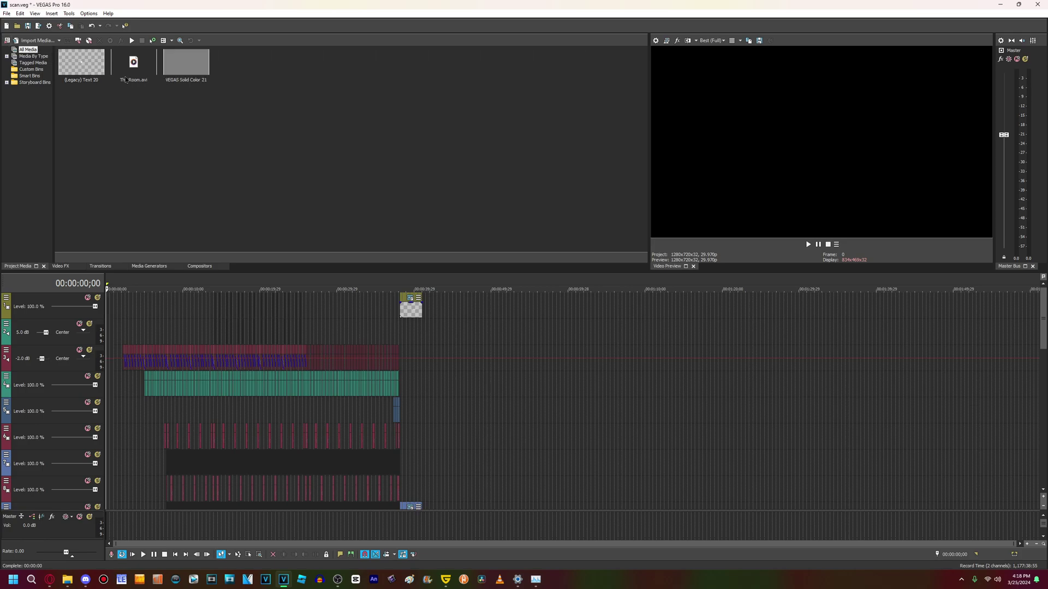
- Replace The Room.avi with 'Preview 1982 Delete Dish Hates' from Videos > sources
{"action": "right_click", "coordinate": [134, 64]}
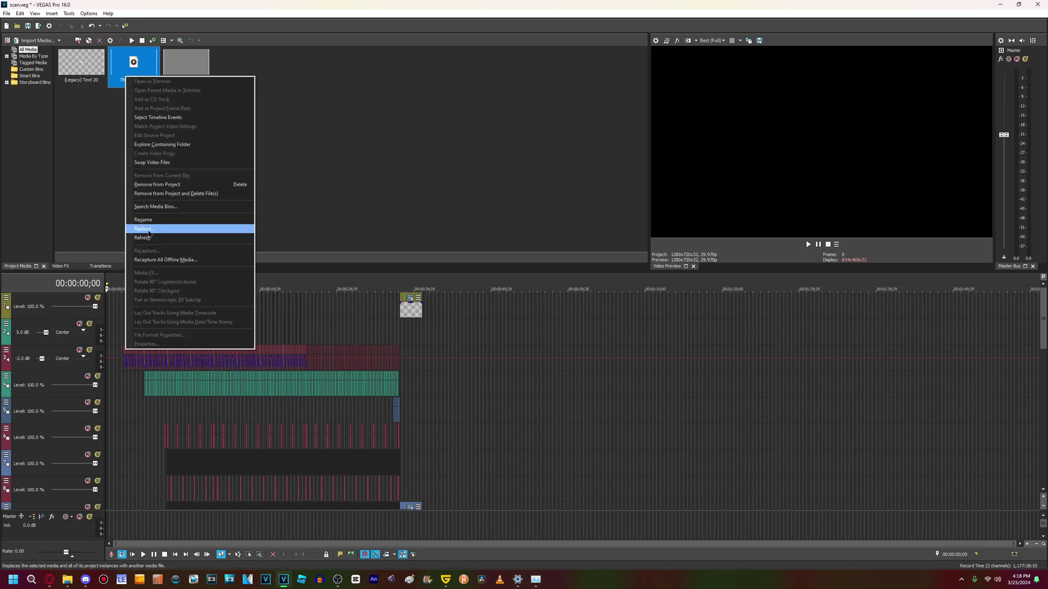
{"action": "left_click", "coordinate": [163, 229]}
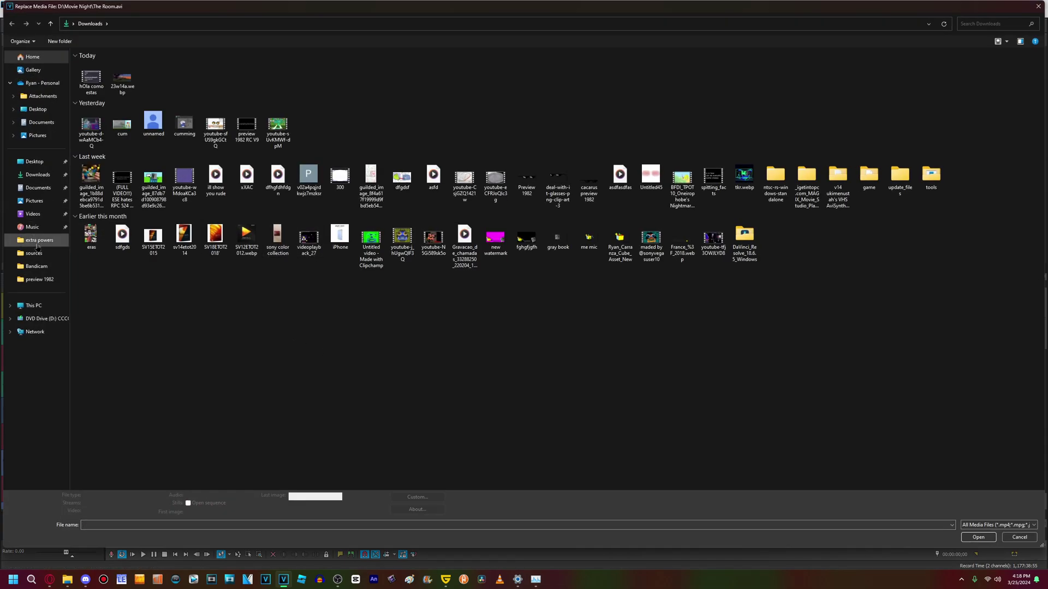
{"action": "left_click", "coordinate": [38, 254]}
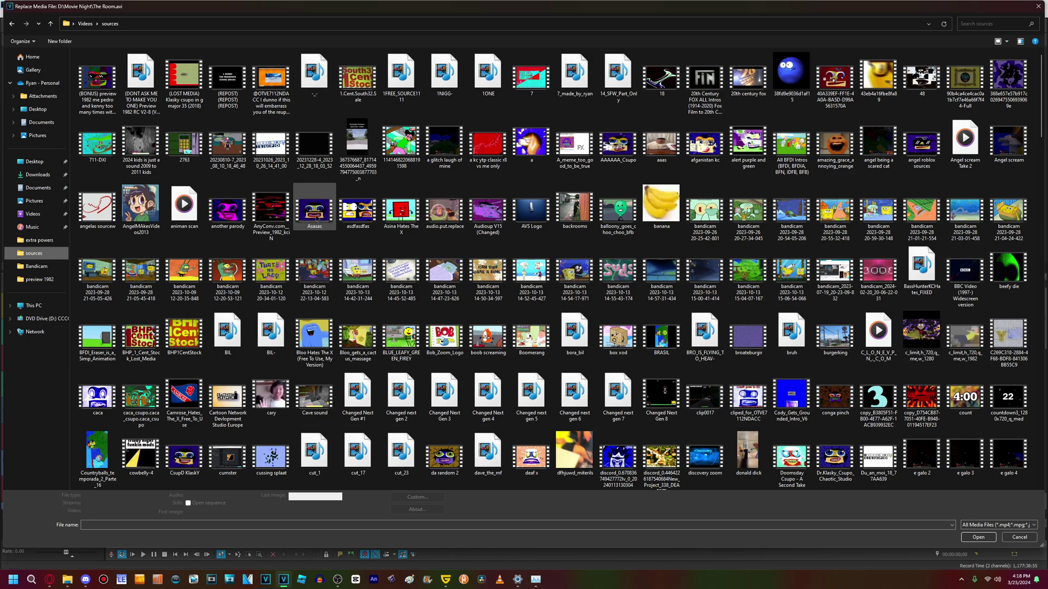
{"action": "scroll", "coordinate": [344, 220], "scroll_direction": "down", "scroll_amount": 5}
{"action": "scroll", "coordinate": [392, 214], "scroll_direction": "down", "scroll_amount": 5}
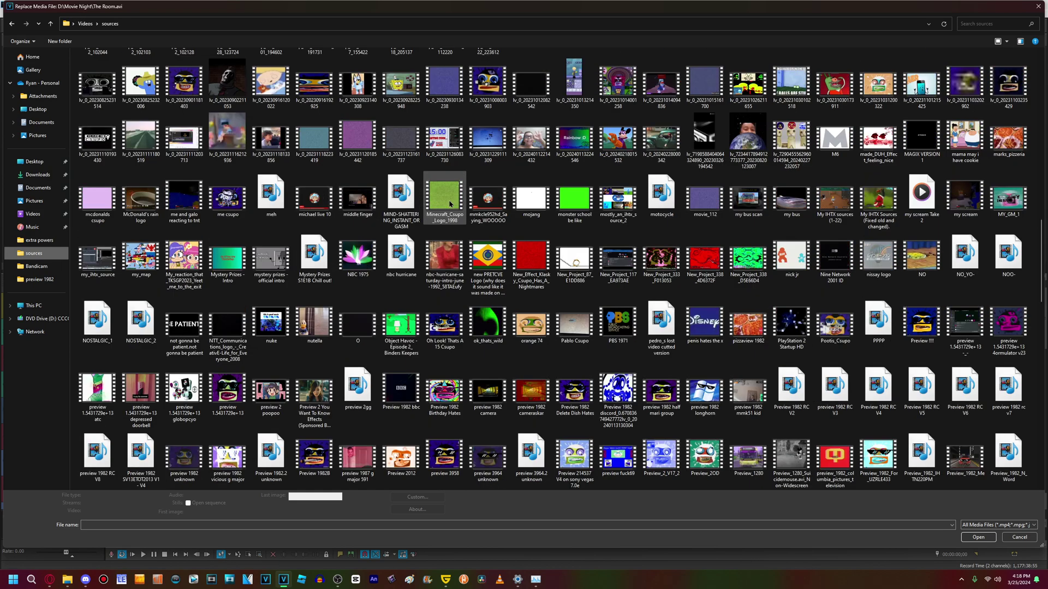
{"action": "scroll", "coordinate": [443, 212], "scroll_direction": "down", "scroll_amount": 5}
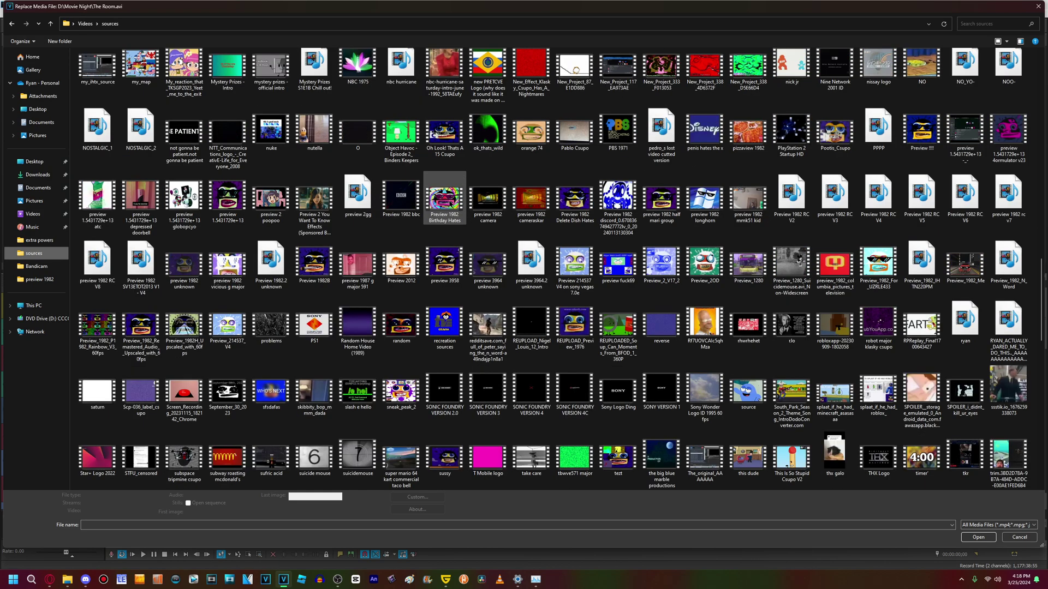
{"action": "left_click", "coordinate": [588, 195]}
{"action": "double_click", "coordinate": [588, 195]}
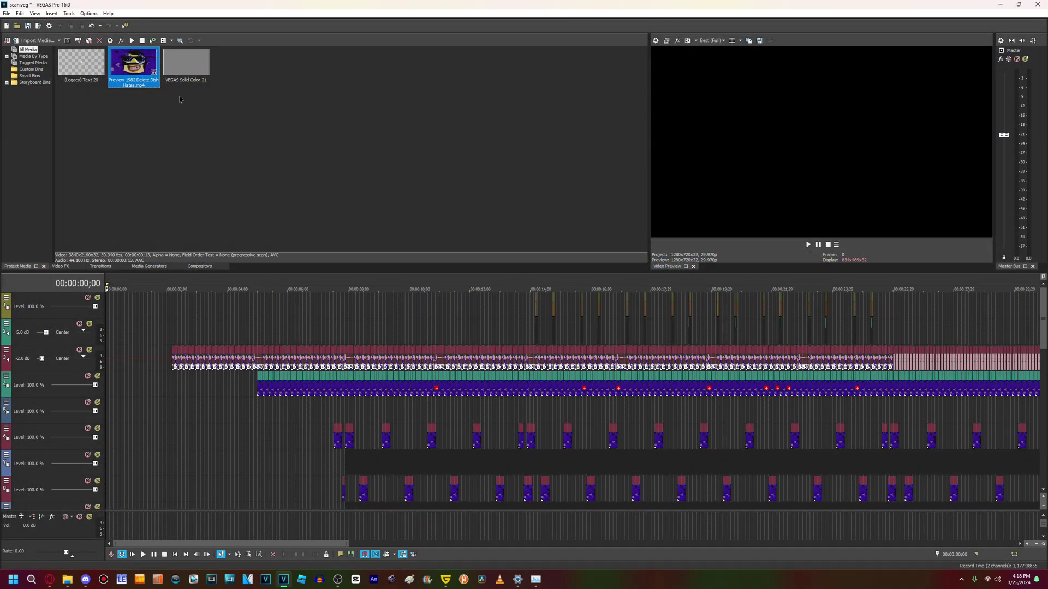
{"action": "scroll", "coordinate": [307, 340], "scroll_direction": "up", "scroll_amount": 2}
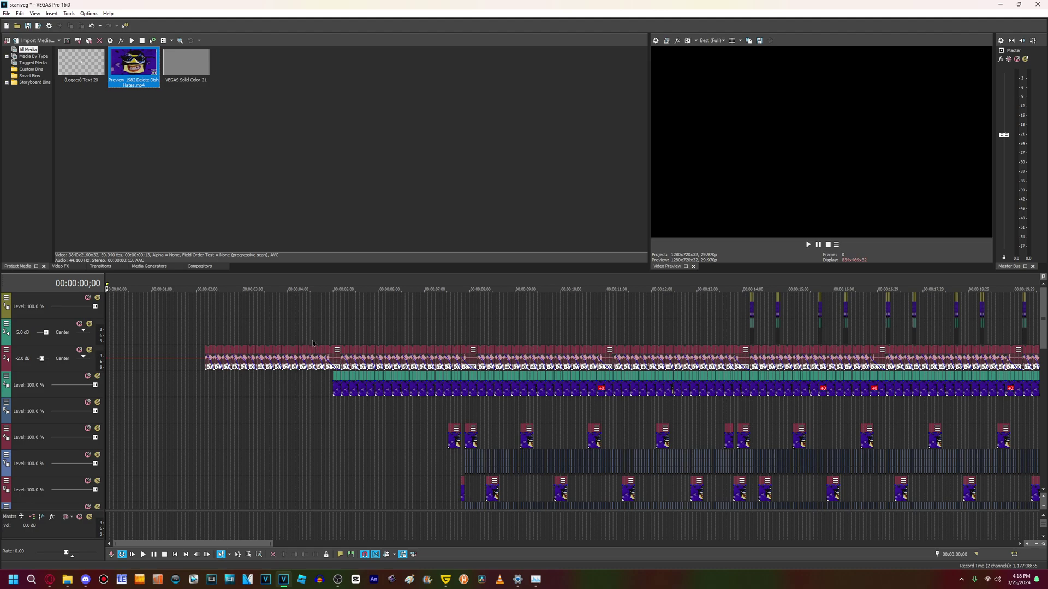
{"action": "scroll", "coordinate": [313, 342], "scroll_direction": "down", "scroll_amount": 3}
- Clear the old selection and select the timeline from about 5 seconds back to 00:00:00;00
{"action": "left_click", "coordinate": [1038, 288]}
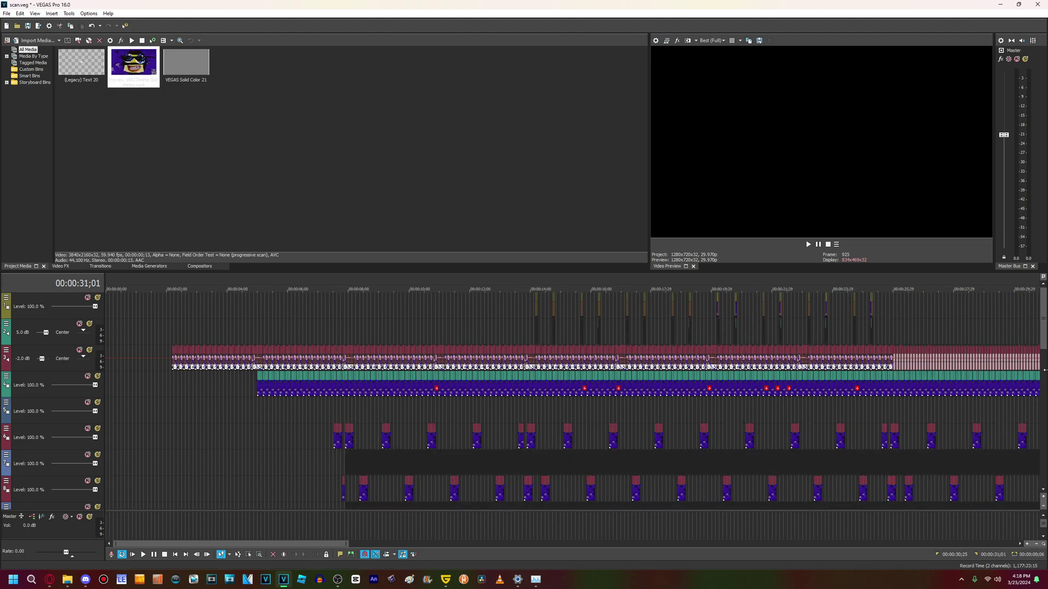
{"action": "left_click", "coordinate": [1044, 371]}
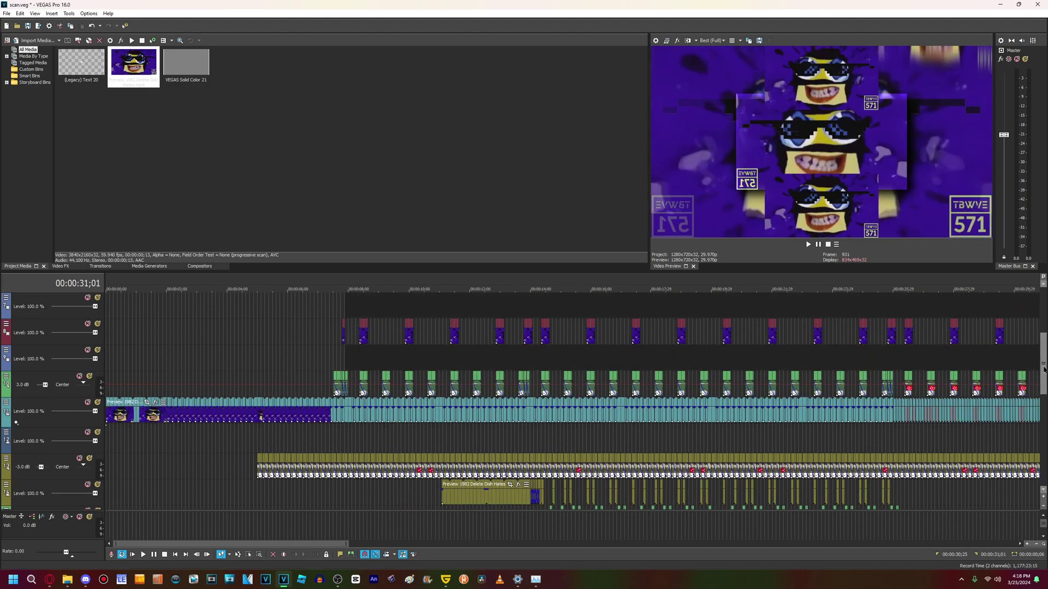
{"action": "left_click", "coordinate": [1044, 373]}
{"action": "left_click", "coordinate": [233, 458]}
{"action": "scroll", "coordinate": [232, 457], "scroll_direction": "up", "scroll_amount": 2}
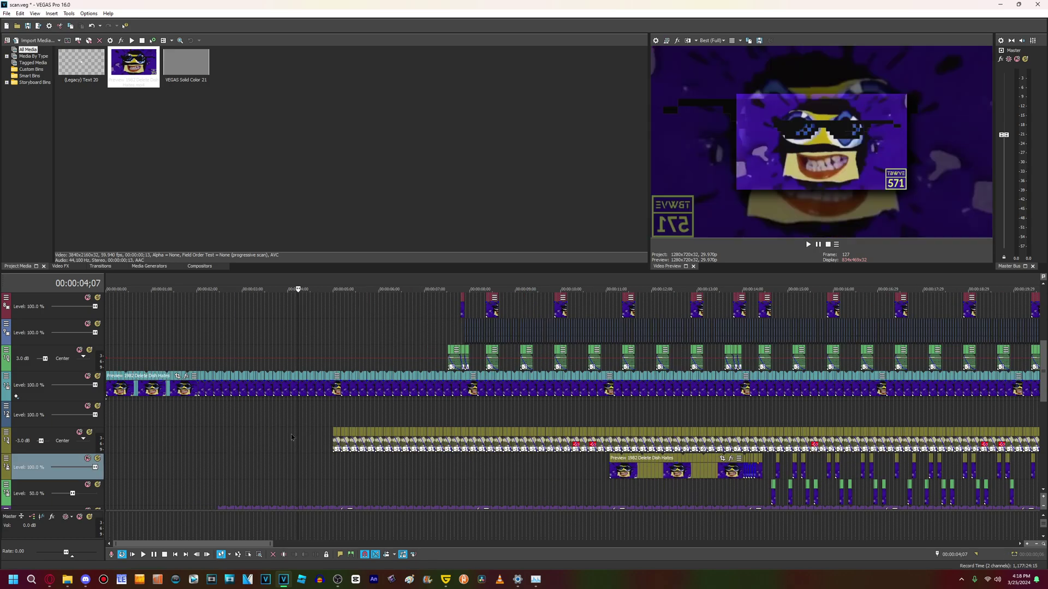
{"action": "scroll", "coordinate": [339, 431], "scroll_direction": "up", "scroll_amount": 2}
{"action": "left_click", "coordinate": [417, 432]}
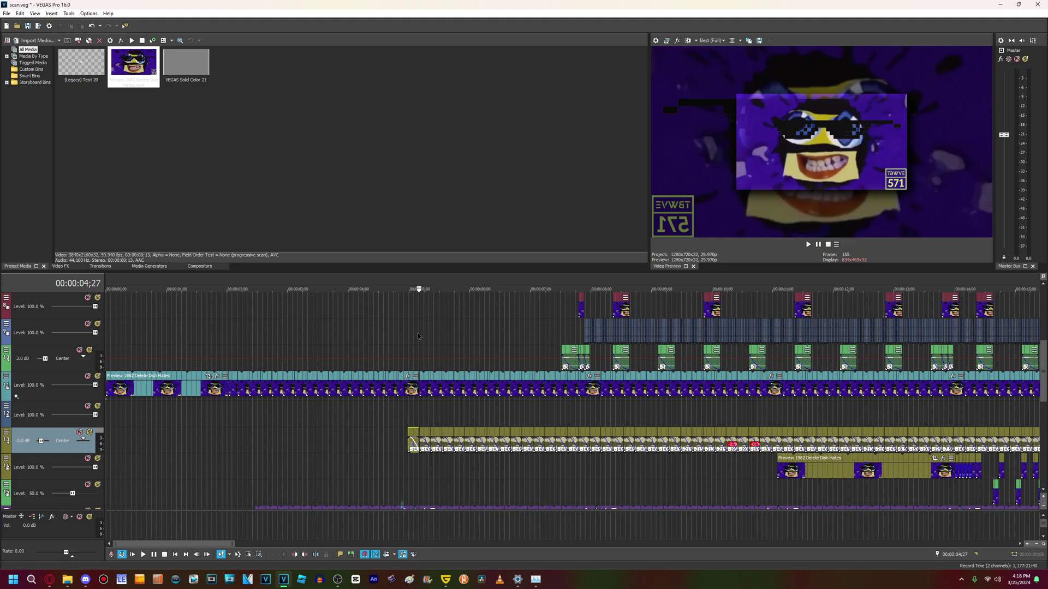
{"action": "left_click", "coordinate": [416, 335]}
{"action": "left_click_drag", "start_coordinate": [421, 336], "coordinate": [408, 331]}
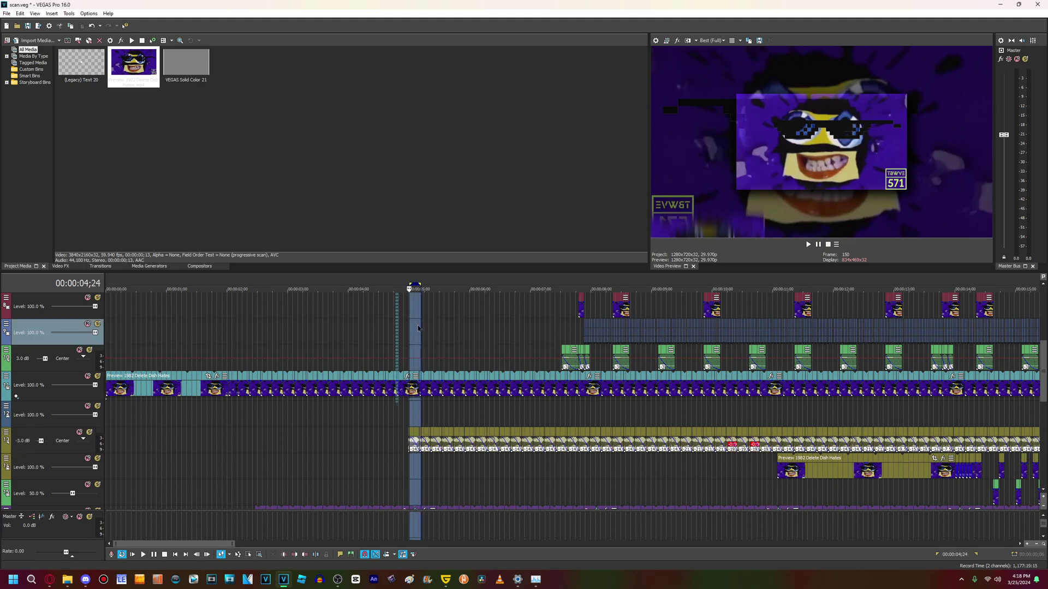
{"action": "left_click", "coordinate": [397, 331]}
{"action": "scroll", "coordinate": [627, 416], "scroll_direction": "up", "scroll_amount": 2}
{"action": "scroll", "coordinate": [627, 417], "scroll_direction": "up", "scroll_amount": 1}
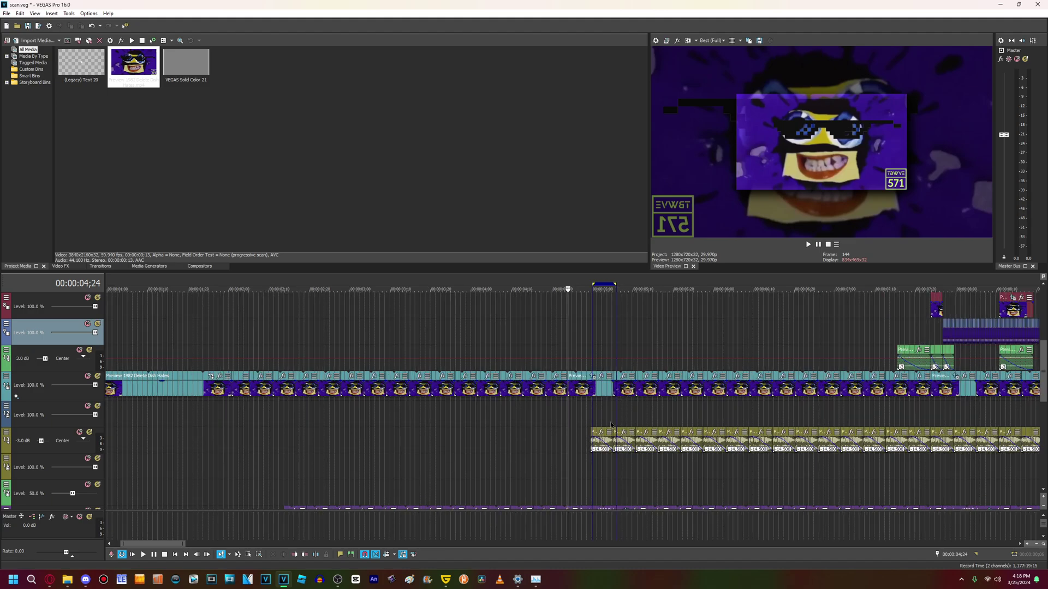
{"action": "left_click", "coordinate": [611, 343]}
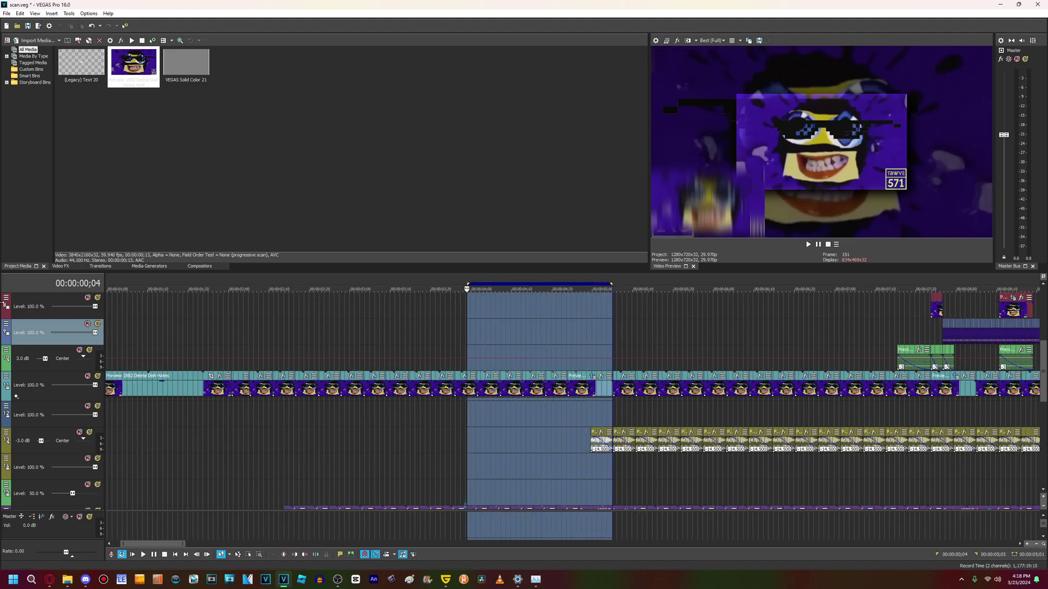
{"action": "left_click_drag", "start_coordinate": [611, 342], "coordinate": [7, 303]}
{"action": "scroll", "coordinate": [318, 435], "scroll_direction": "down", "scroll_amount": 1}
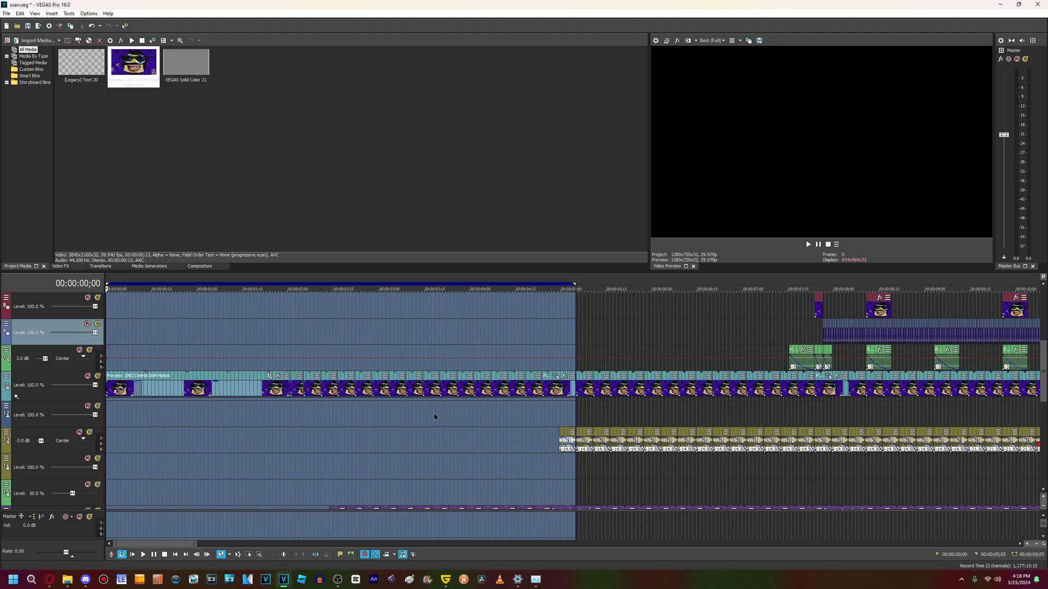
{"action": "scroll", "coordinate": [435, 416], "scroll_direction": "down", "scroll_amount": 1}
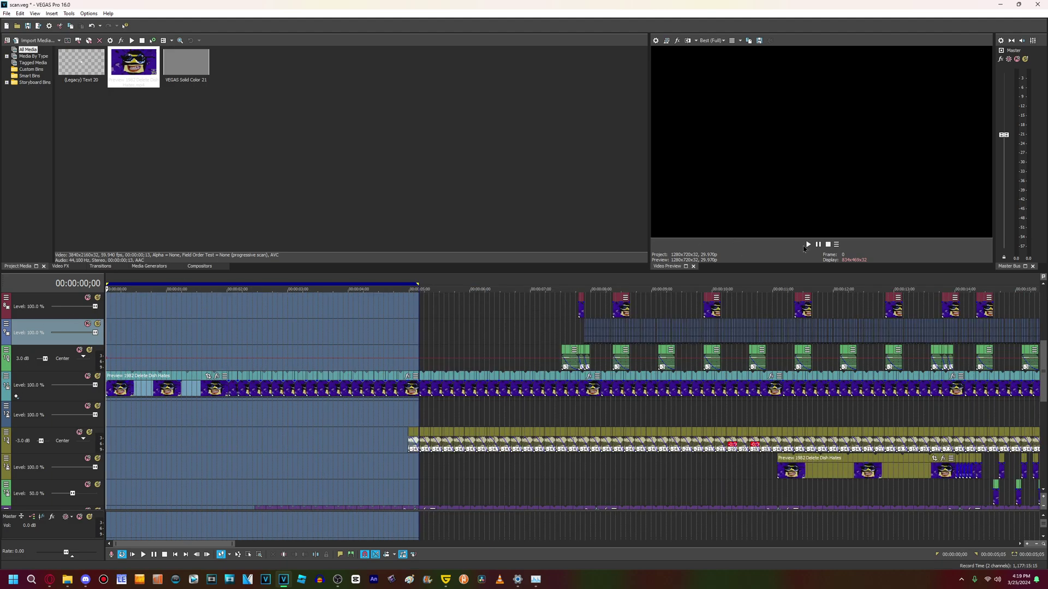
- Set preview quality to Draft > Auto and play the five-second selection once
{"action": "left_click", "coordinate": [712, 40]}
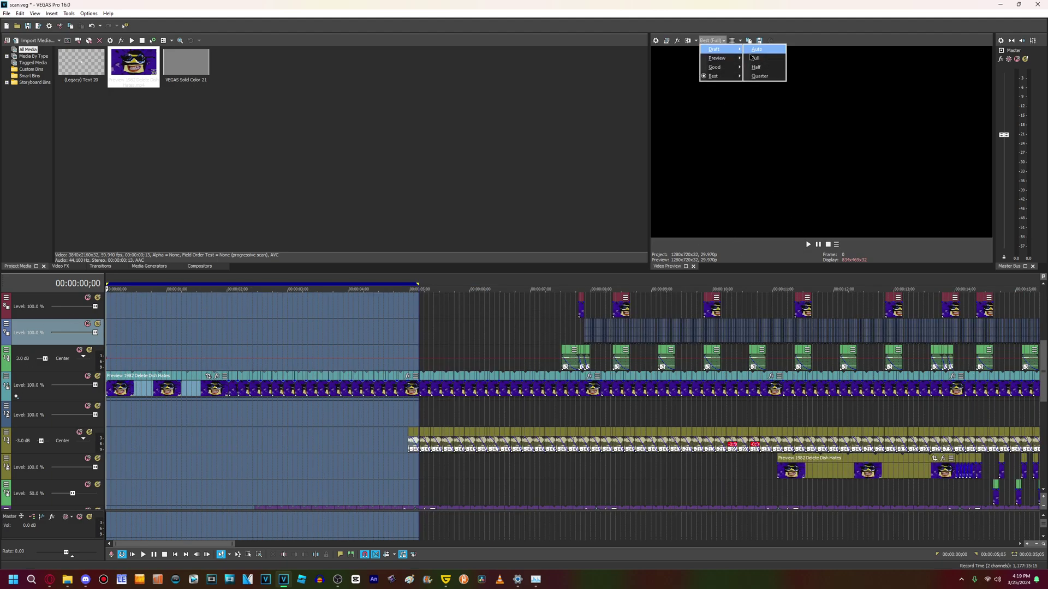
{"action": "left_click", "coordinate": [762, 47]}
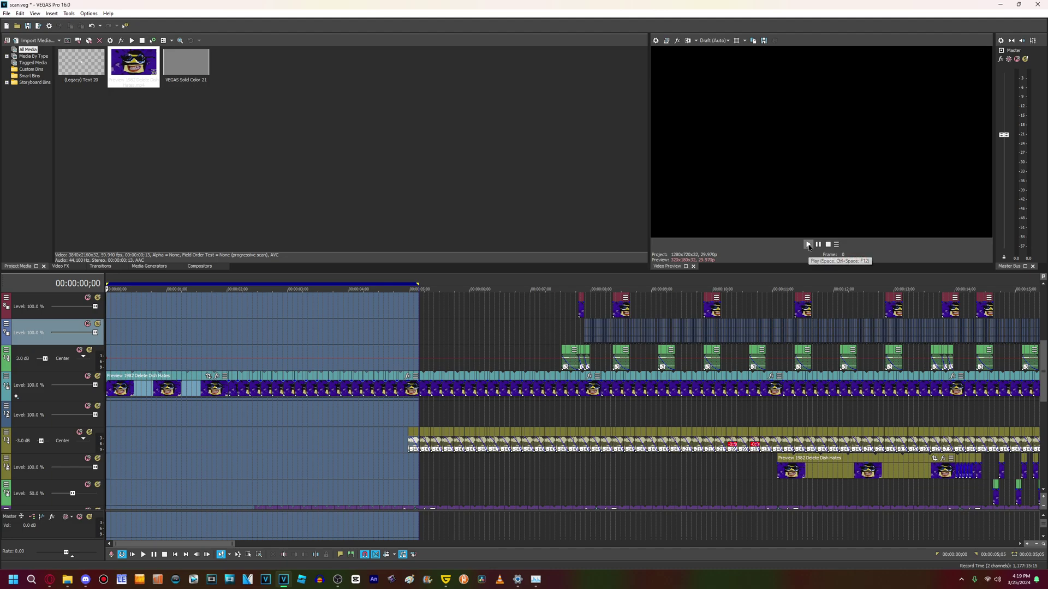
{"action": "left_click", "coordinate": [807, 245]}
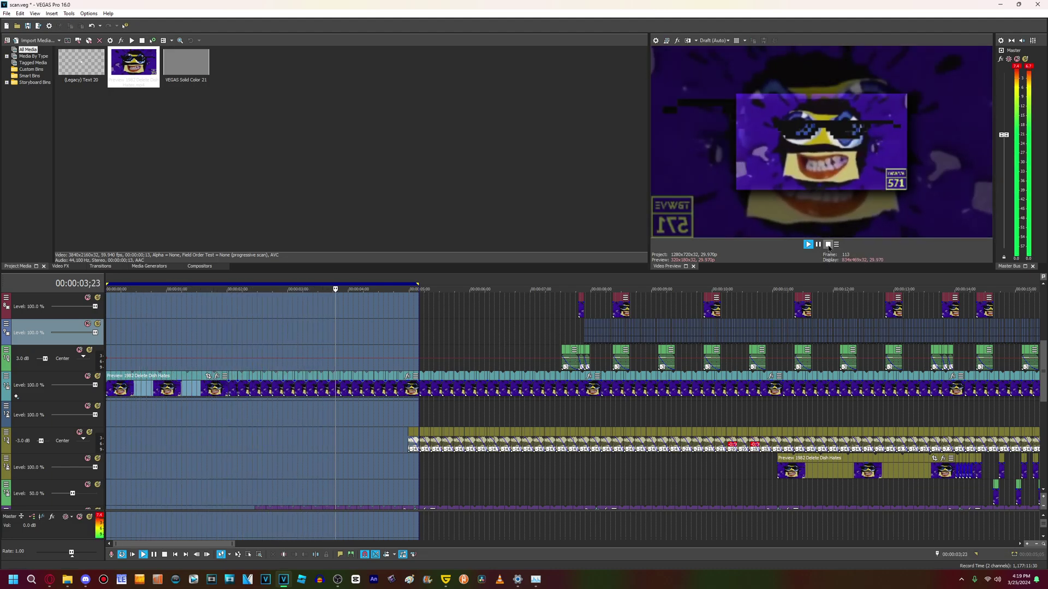
{"action": "left_click", "coordinate": [828, 244]}
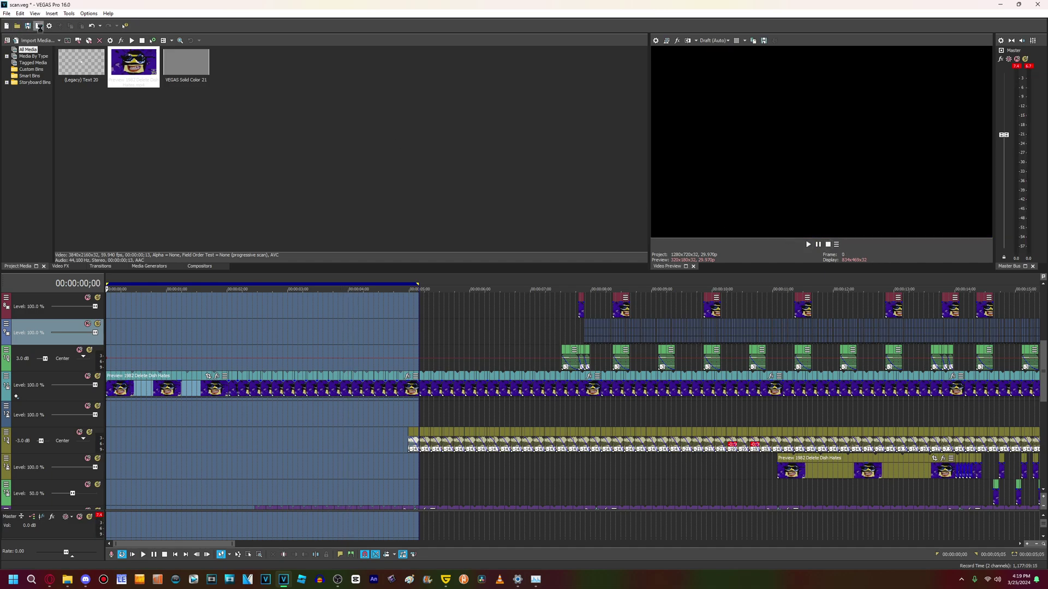
- Render the selection to 1.mp4 in extra powers with the Sony AVC/MVC sch template
{"action": "left_click", "coordinate": [39, 26]}
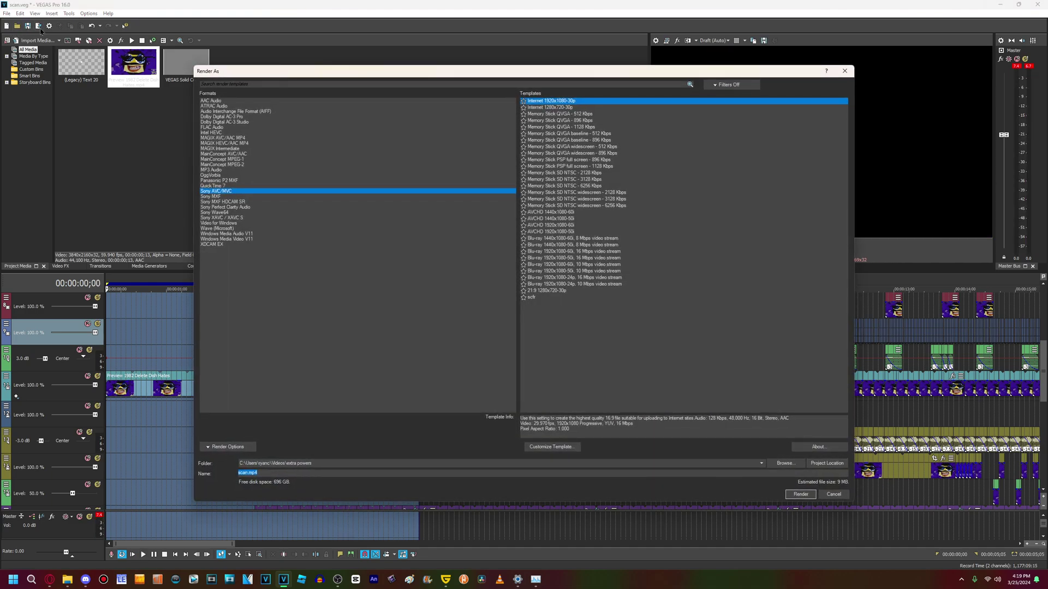
{"action": "left_click", "coordinate": [532, 297]}
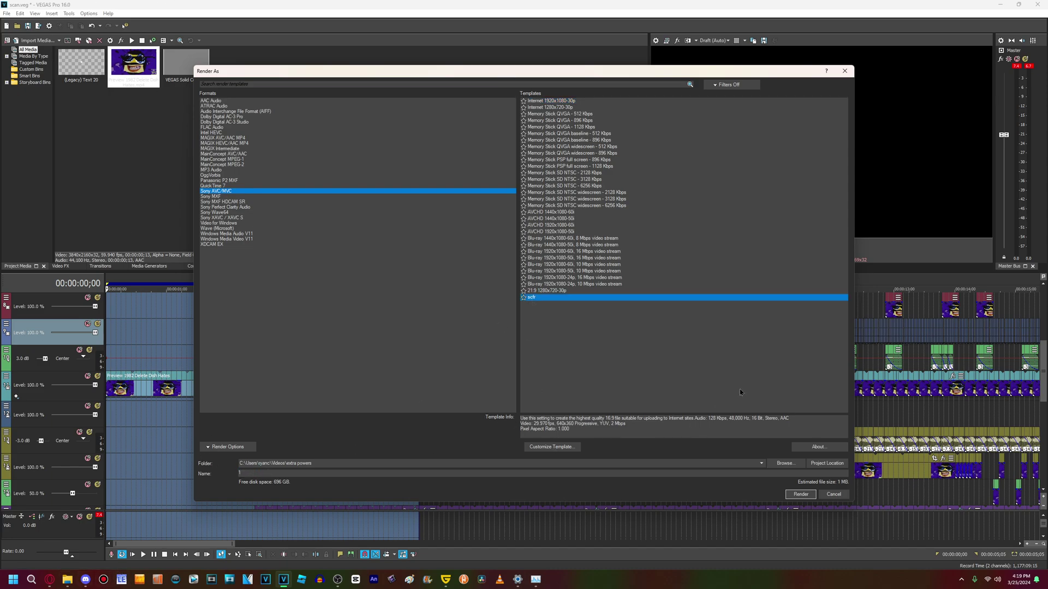
{"action": "left_click", "coordinate": [801, 494]}
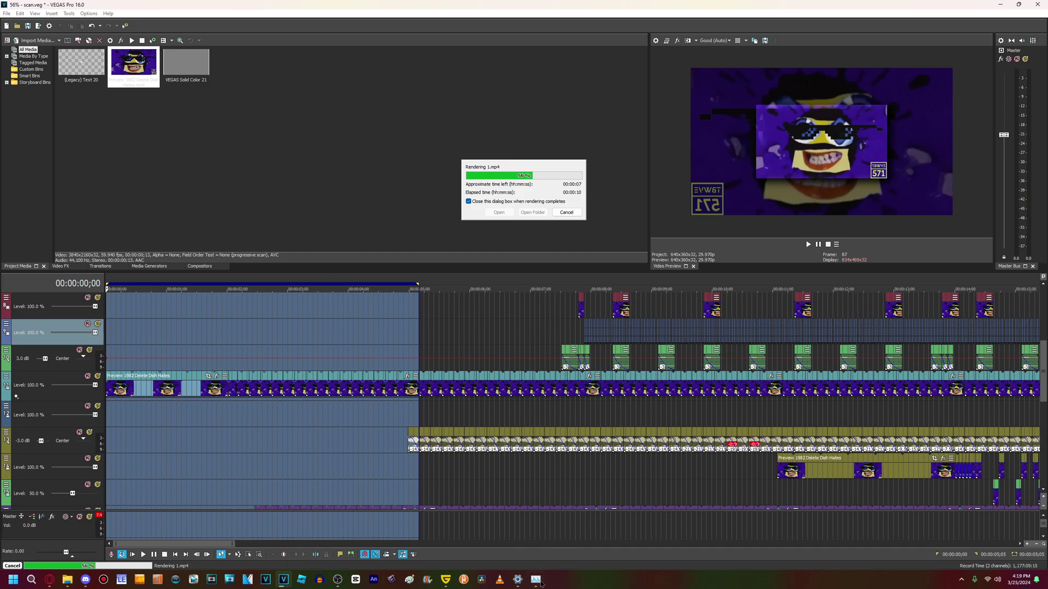
{"action": "left_click", "coordinate": [536, 579]}
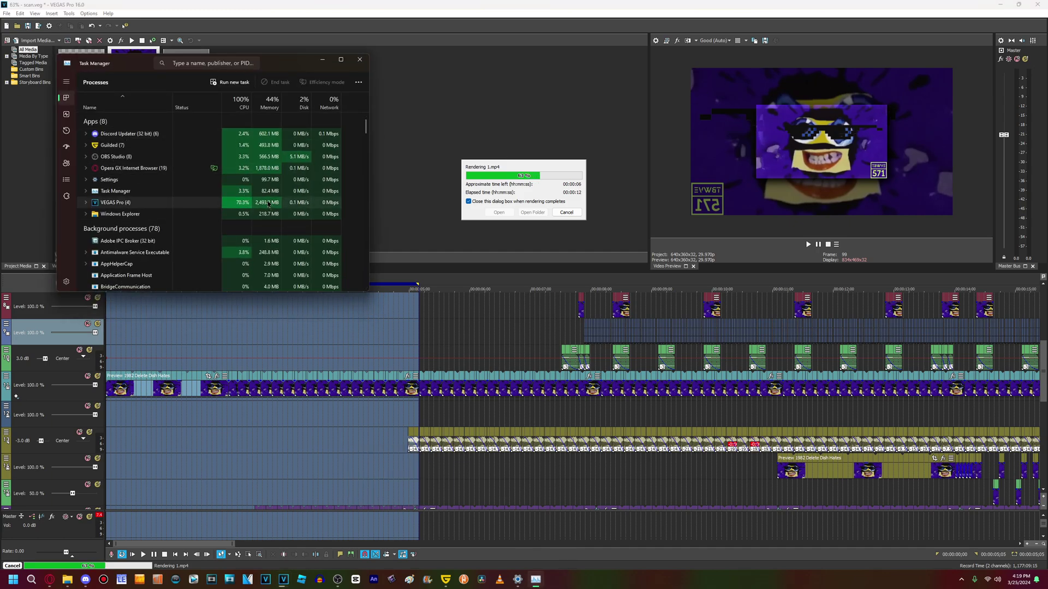
{"action": "left_click", "coordinate": [268, 206]}
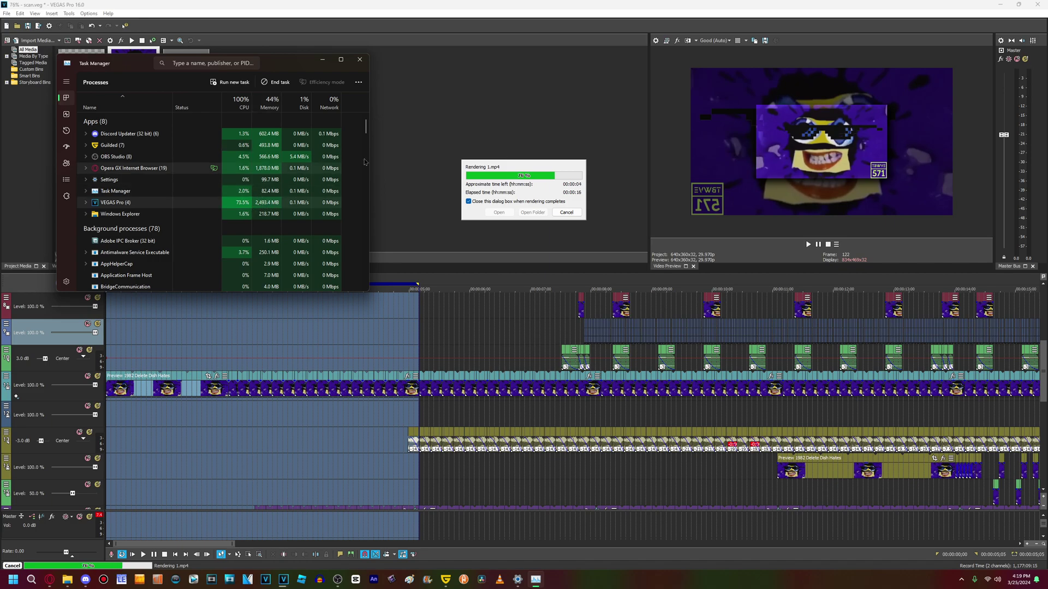
{"action": "left_click", "coordinate": [421, 12]}
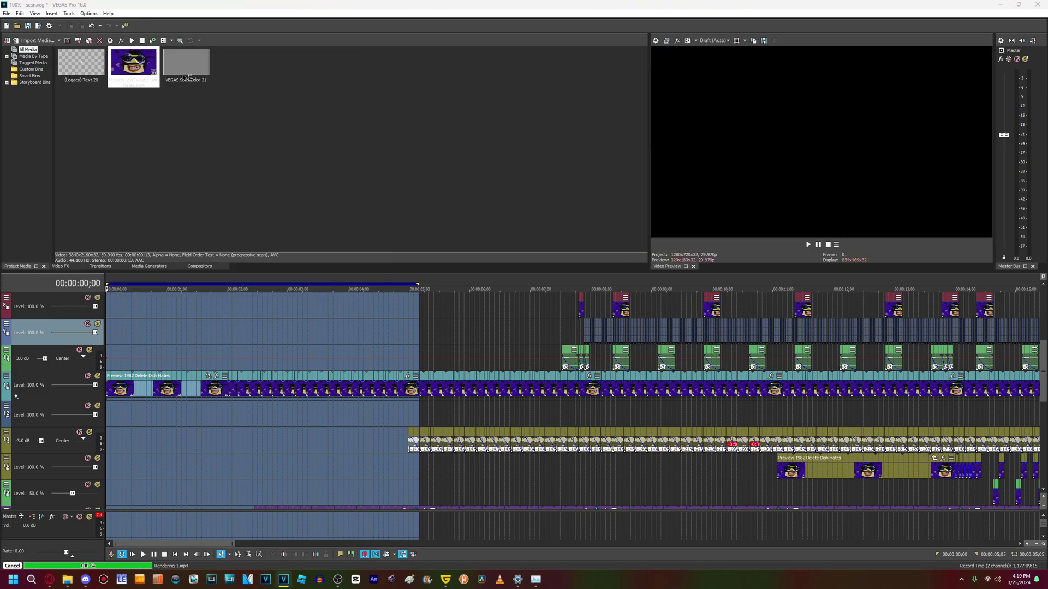
- Replace the source media with rendered file 1 from the extra powers folder
{"action": "right_click", "coordinate": [151, 71]}
{"action": "left_click", "coordinate": [160, 222]}
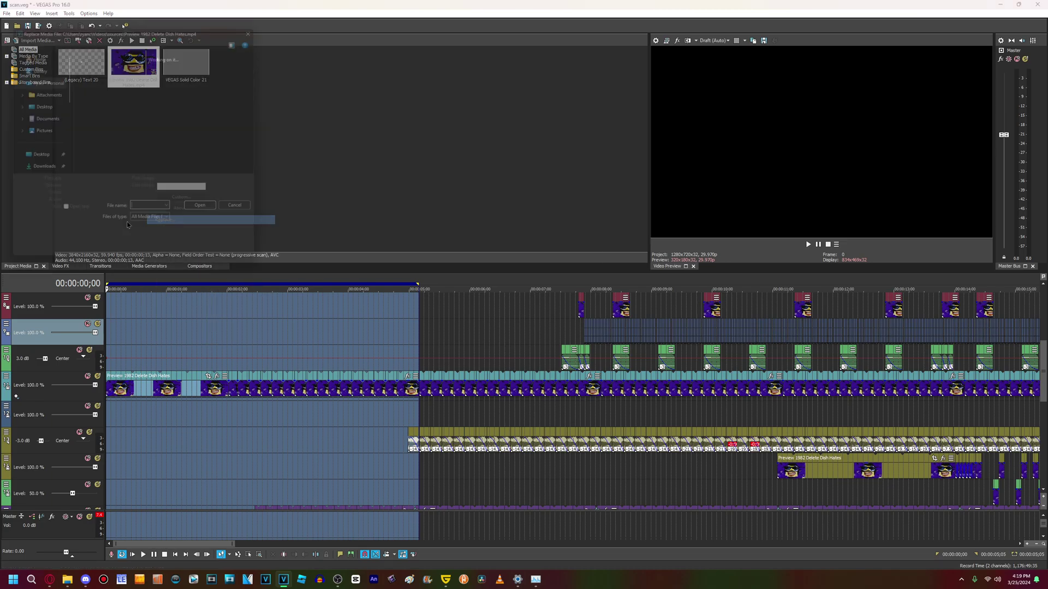
{"action": "left_click", "coordinate": [40, 240]}
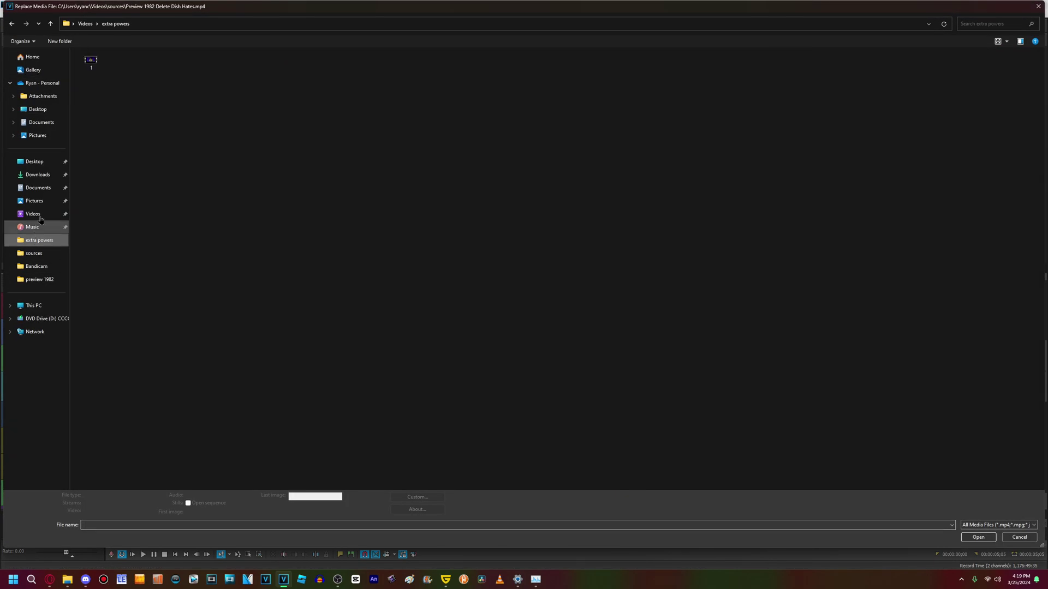
{"action": "left_click", "coordinate": [92, 61]}
{"action": "double_click", "coordinate": [92, 60]}
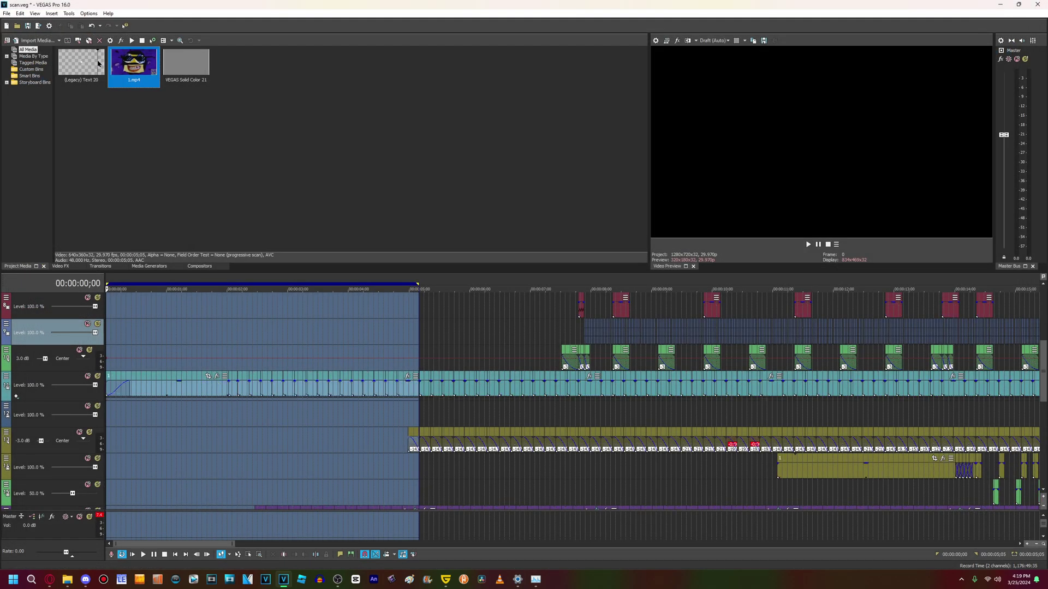
- Preview the nested composition, then render the next iteration to 2.mp4
{"action": "left_click", "coordinate": [808, 245]}
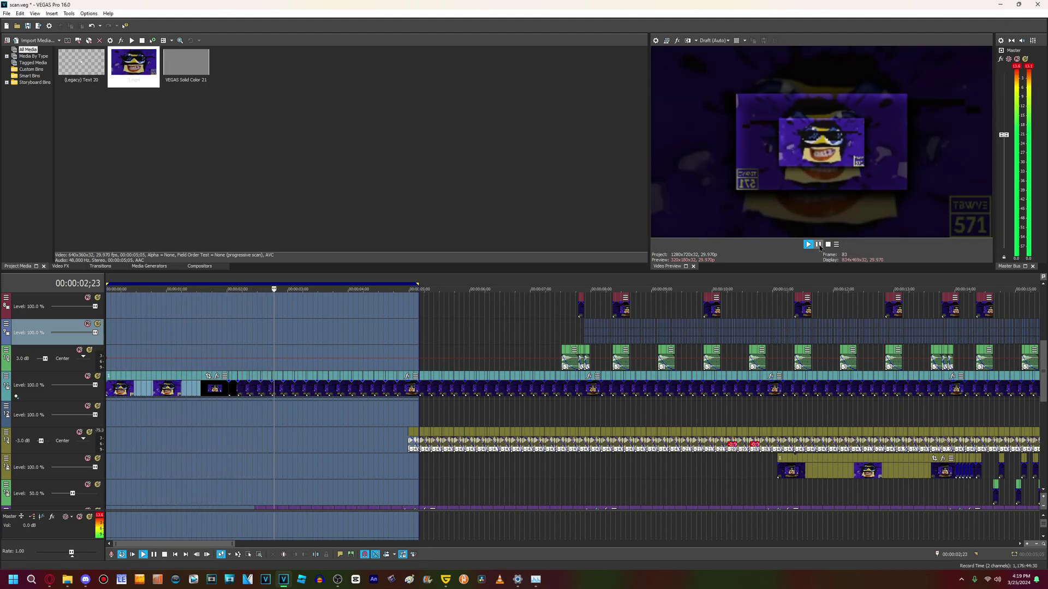
{"action": "left_click", "coordinate": [817, 244]}
{"action": "left_click", "coordinate": [38, 26]}
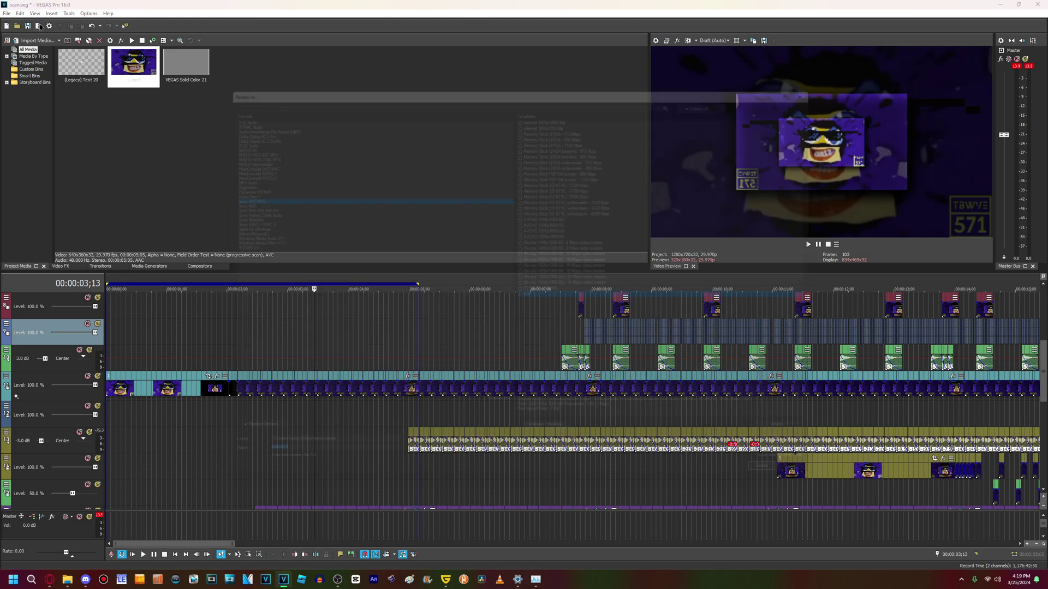
{"action": "key", "text": "Return"}
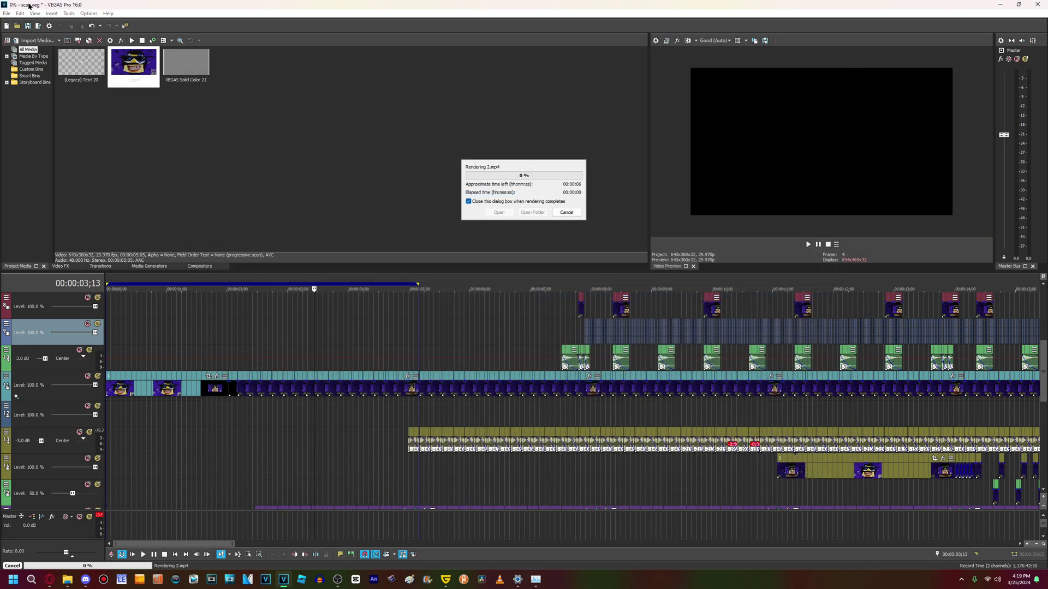
- Make render 2 the source clip and render the next iteration
{"action": "right_click", "coordinate": [124, 79]}
{"action": "left_click", "coordinate": [164, 236]}
{"action": "double_click", "coordinate": [121, 61]}
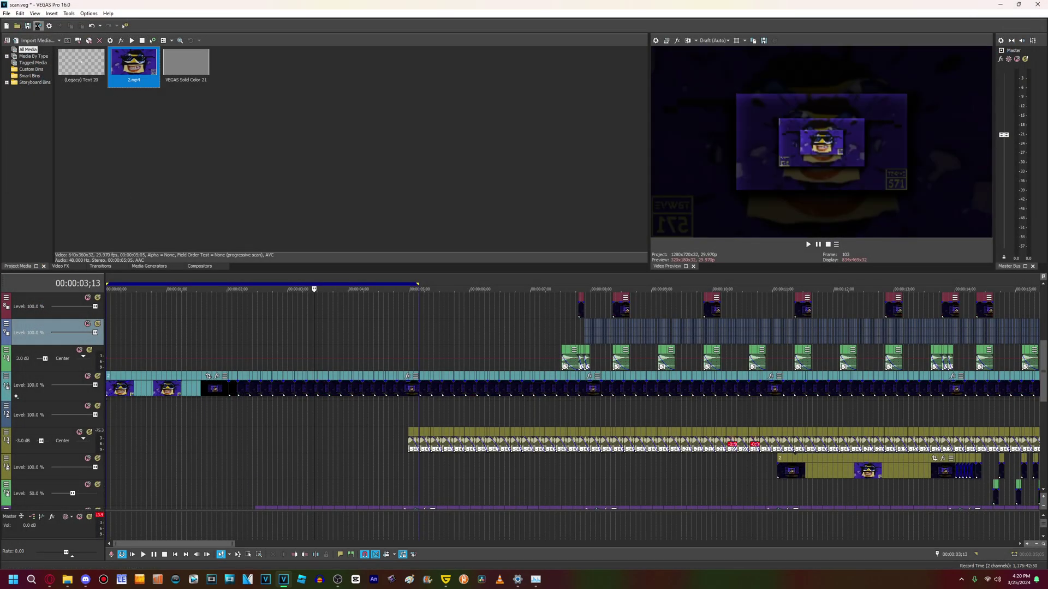
{"action": "left_click", "coordinate": [38, 26]}
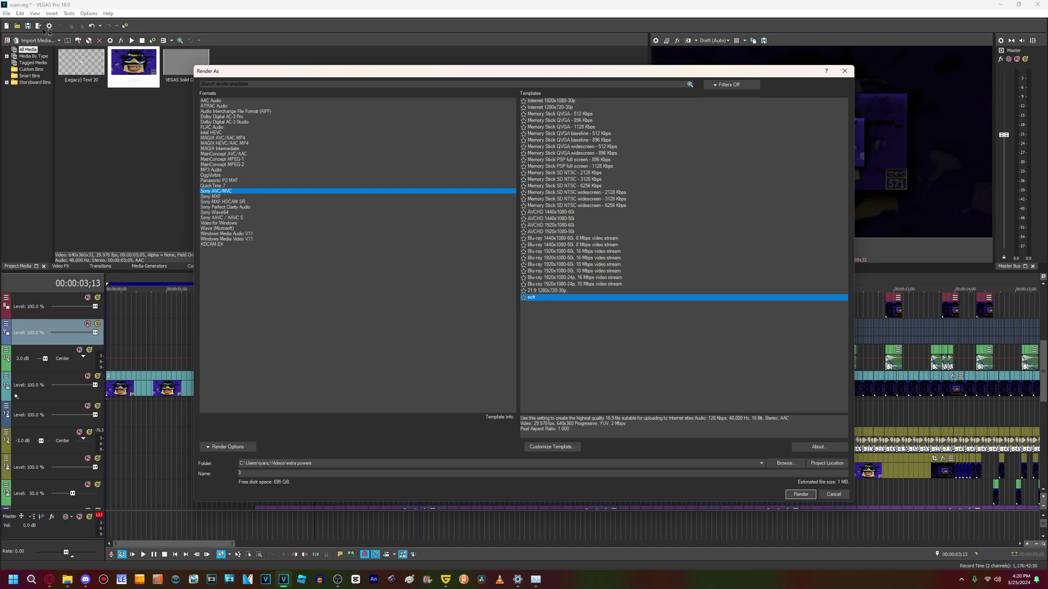
{"action": "key", "text": "Return"}
- Swap in the next render as source and render again, closing a stray Task Manager
{"action": "right_click", "coordinate": [123, 61]}
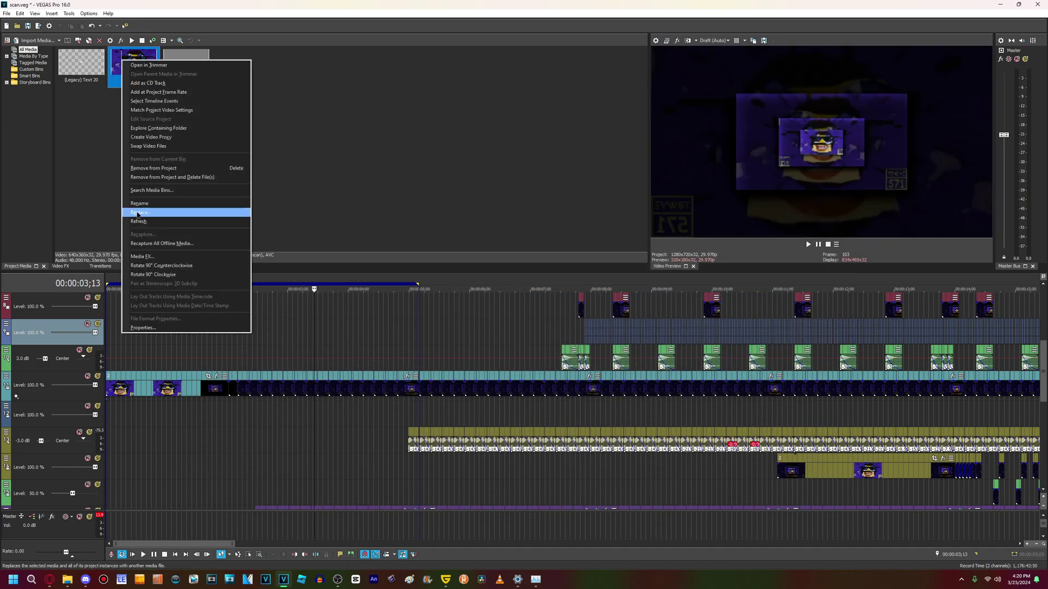
{"action": "left_click", "coordinate": [138, 213]}
{"action": "key", "text": "ctrl+shift+Escape"}
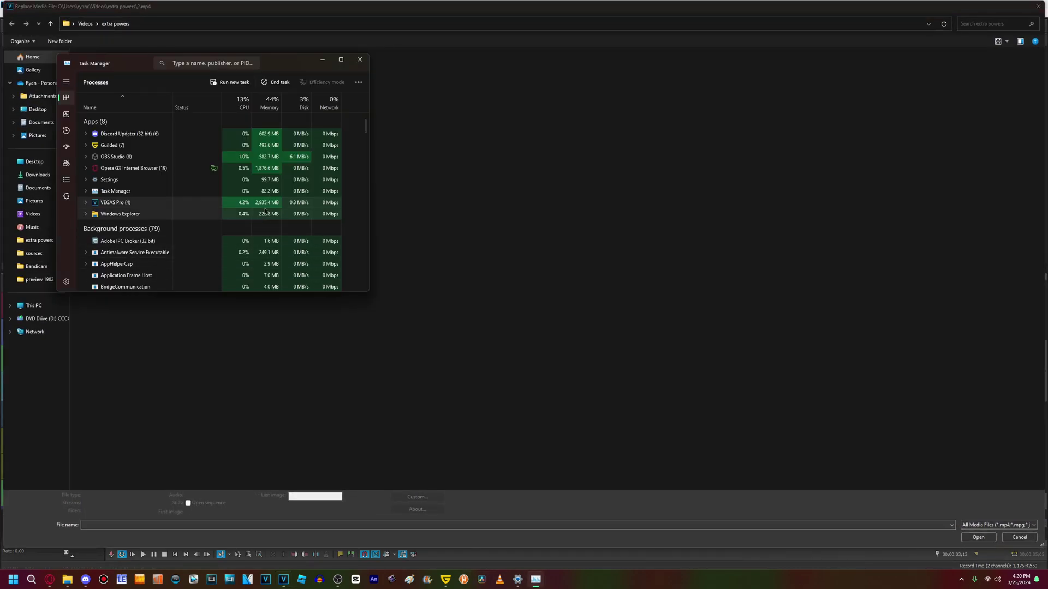
{"action": "key", "text": "alt+F4"}
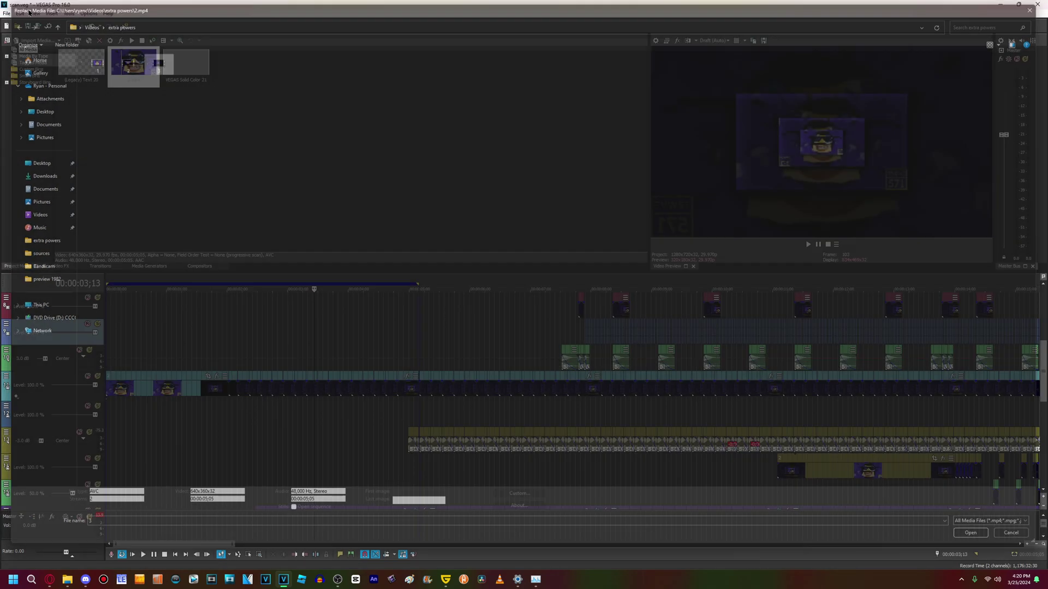
{"action": "left_click", "coordinate": [37, 25]}
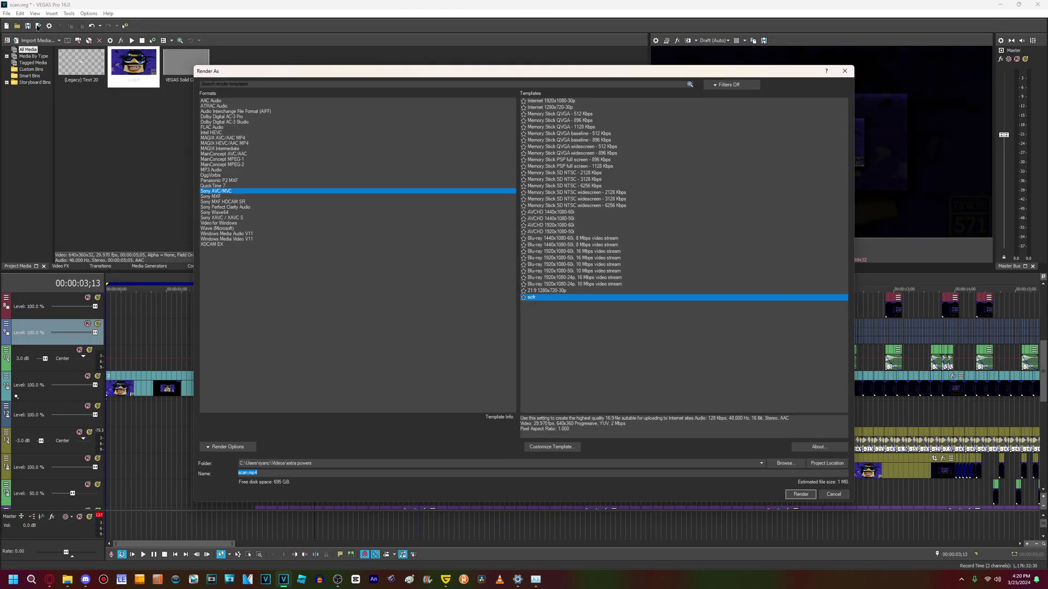
{"action": "key", "text": "Return"}
- Make 4.mp4 the source clip and render 5.mp4
{"action": "right_click", "coordinate": [113, 79]}
{"action": "left_click", "coordinate": [131, 233]}
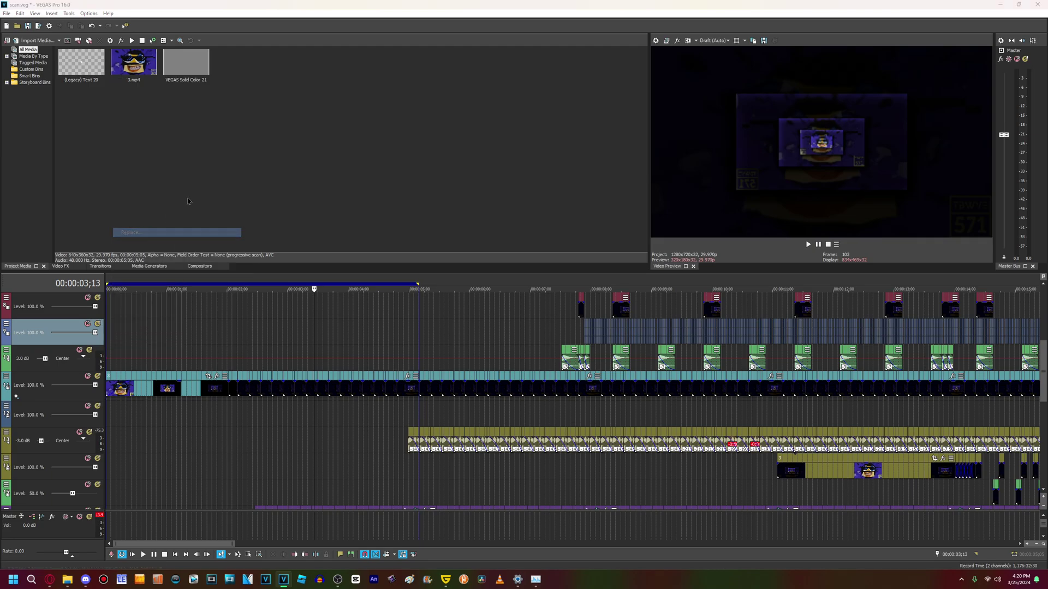
{"action": "double_click", "coordinate": [182, 65]}
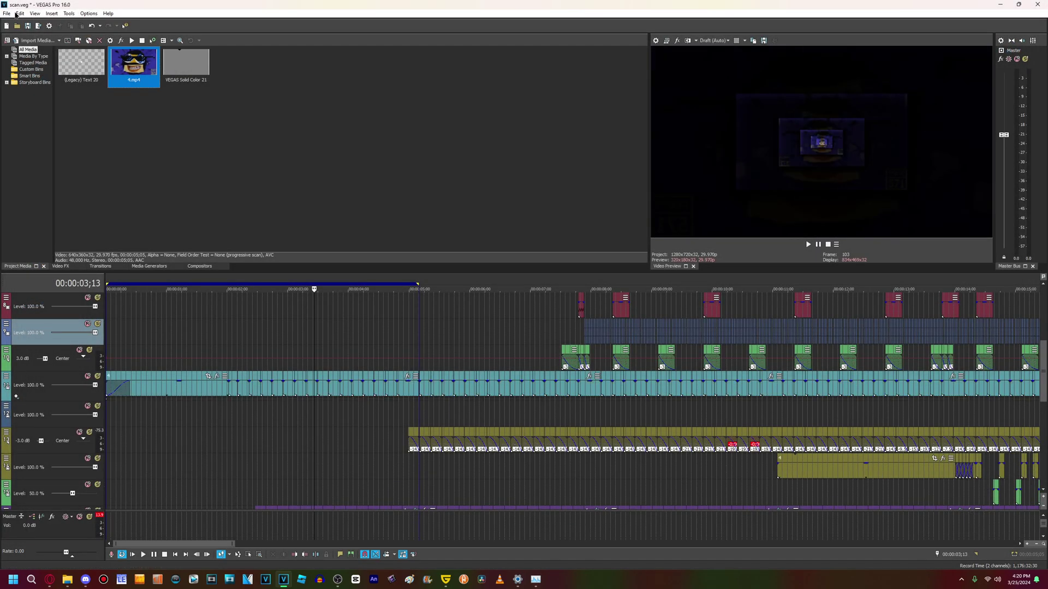
{"action": "left_click", "coordinate": [38, 26]}
{"action": "key", "text": "Return"}
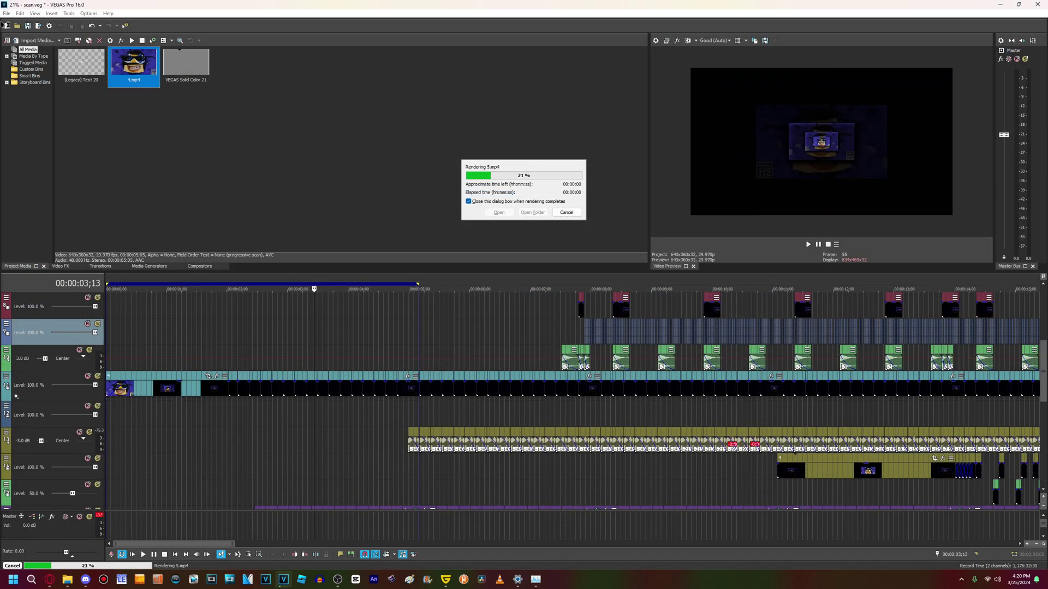
- Make 5.mp4 the source clip, render again, and return the playhead to the start
{"action": "right_click", "coordinate": [125, 79]}
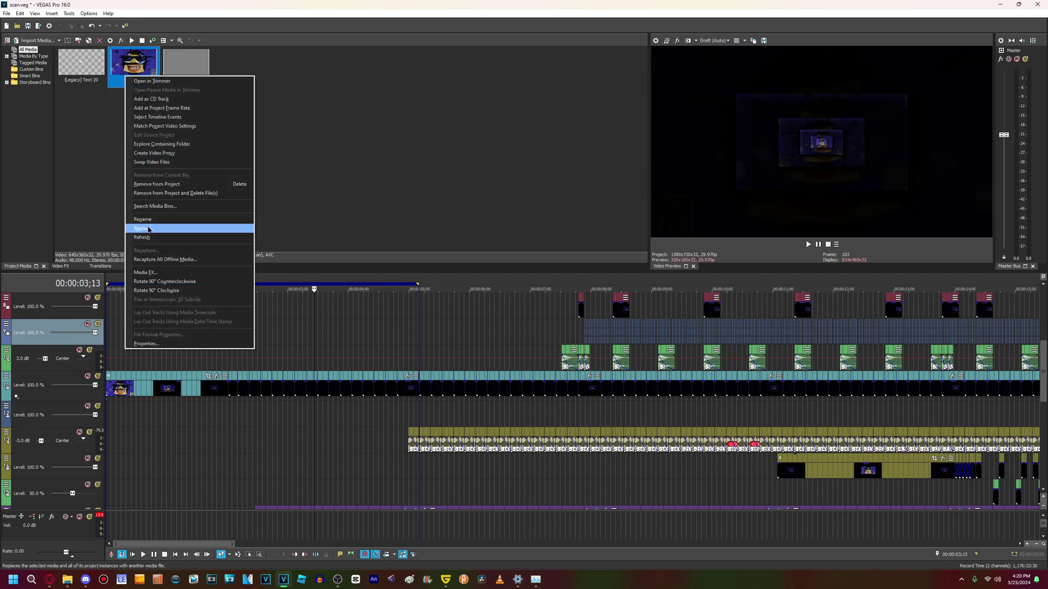
{"action": "left_click", "coordinate": [131, 227]}
{"action": "double_click", "coordinate": [220, 72]}
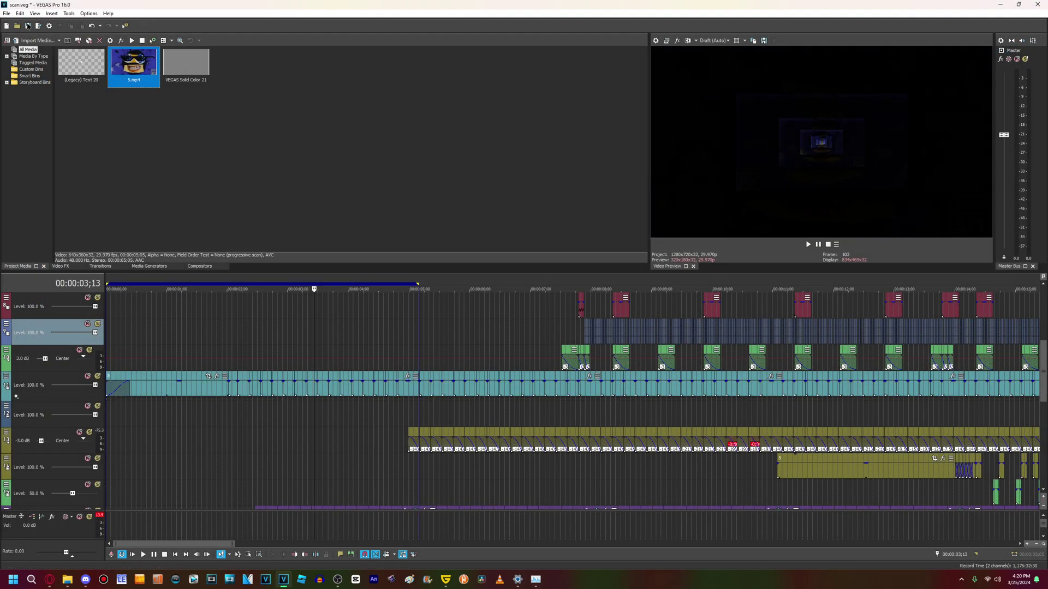
{"action": "left_click", "coordinate": [37, 26]}
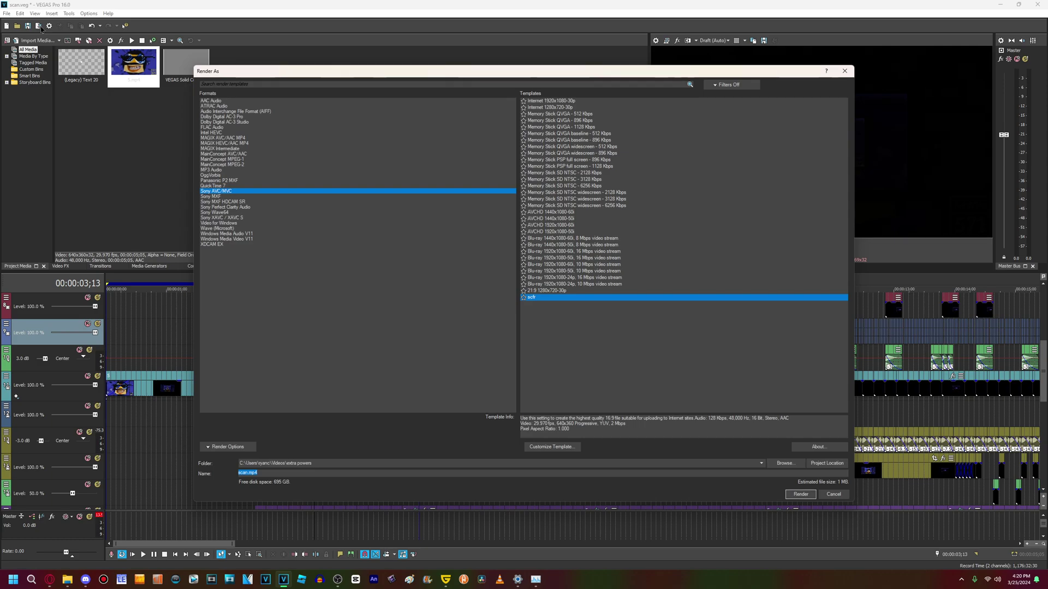
{"action": "key", "text": "Return"}
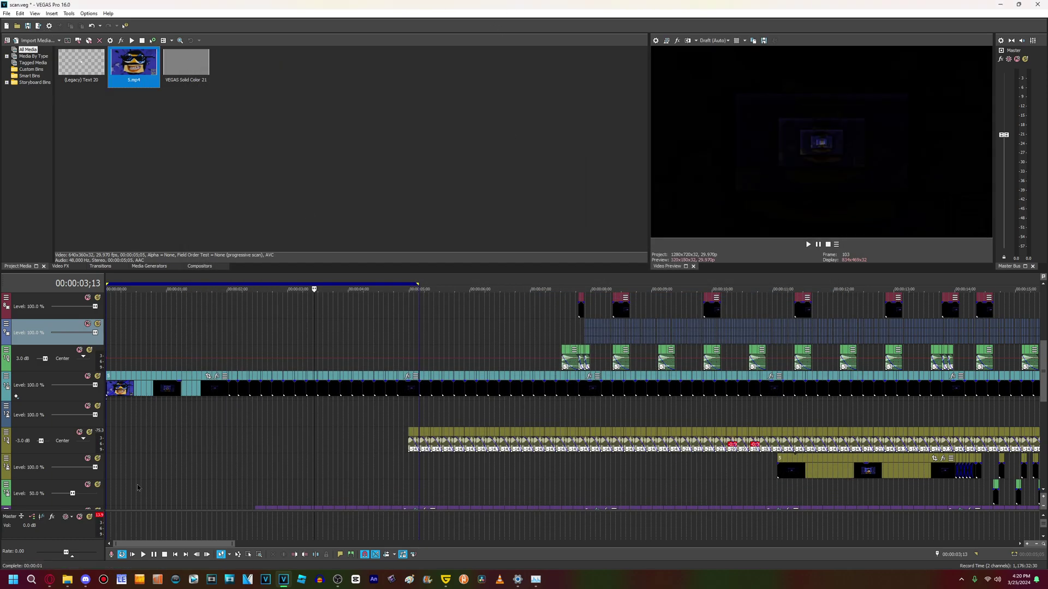
{"action": "left_click", "coordinate": [175, 556]}
- Play back the project from the start with 5.mp4 as the source
{"action": "left_click", "coordinate": [543, 150]}
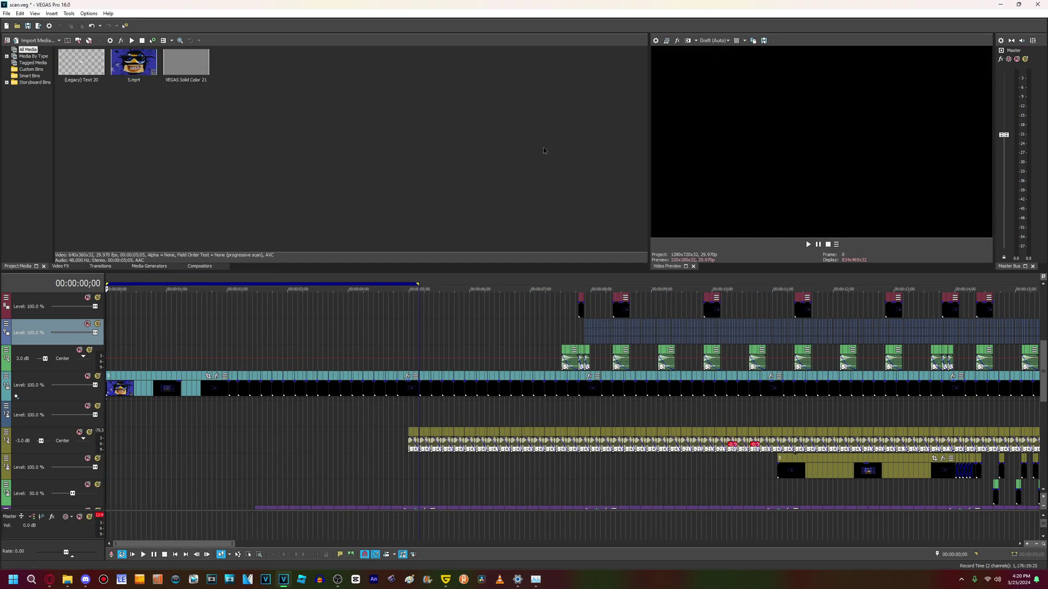
{"action": "left_click", "coordinate": [808, 244]}
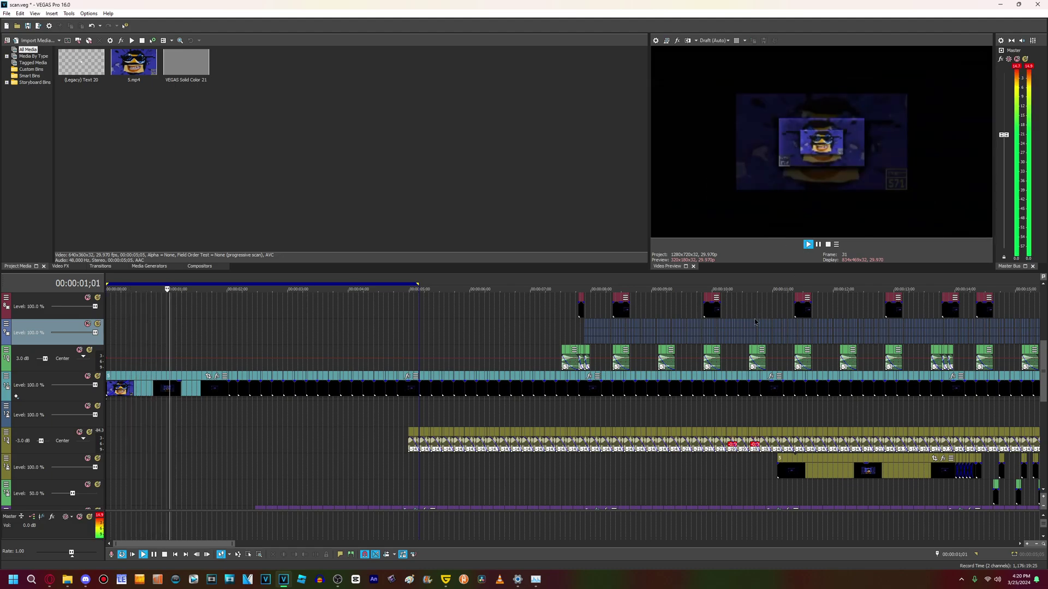
{"action": "scroll", "coordinate": [746, 331], "scroll_direction": "up", "scroll_amount": 3}
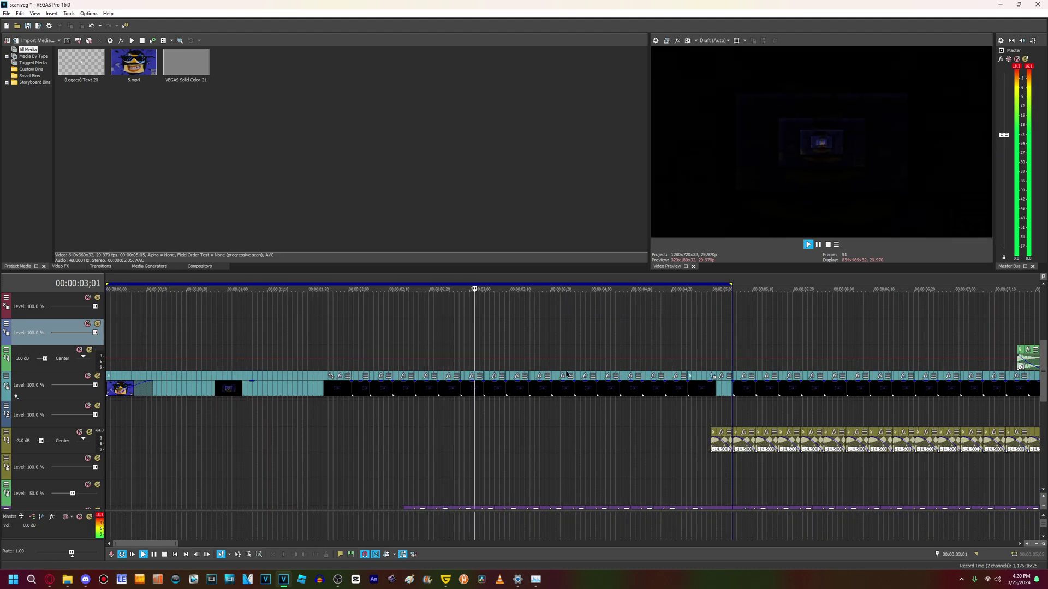
{"action": "scroll", "coordinate": [693, 305], "scroll_direction": "down", "scroll_amount": 2}
{"action": "key", "text": "space"}
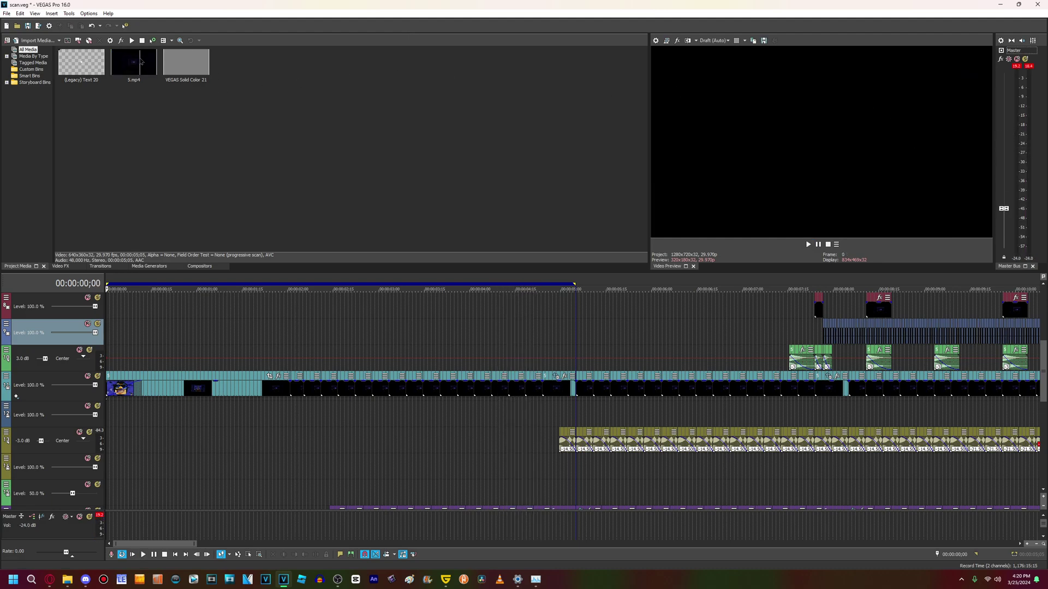
- Make render 6 the source clip, play the result, and close scan.veg
{"action": "right_click", "coordinate": [141, 62]}
{"action": "left_click", "coordinate": [205, 210]}
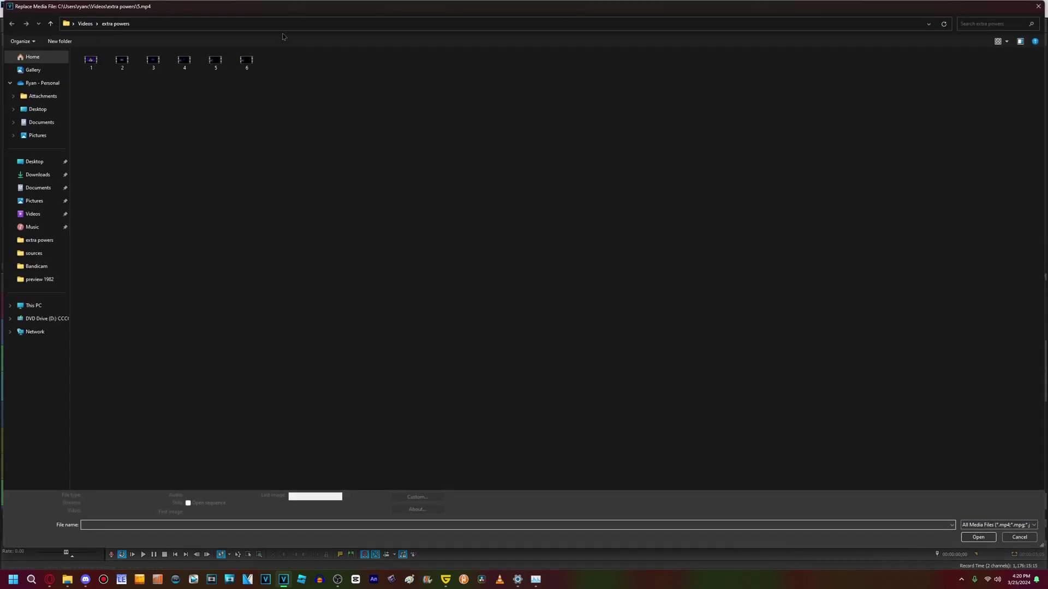
{"action": "double_click", "coordinate": [245, 62]}
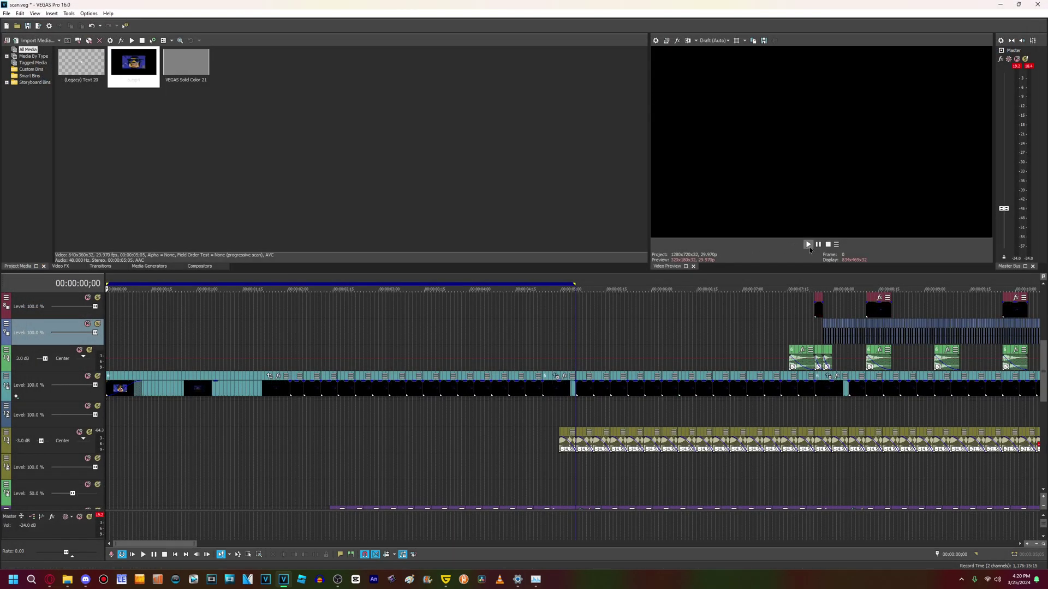
{"action": "left_click", "coordinate": [808, 245]}
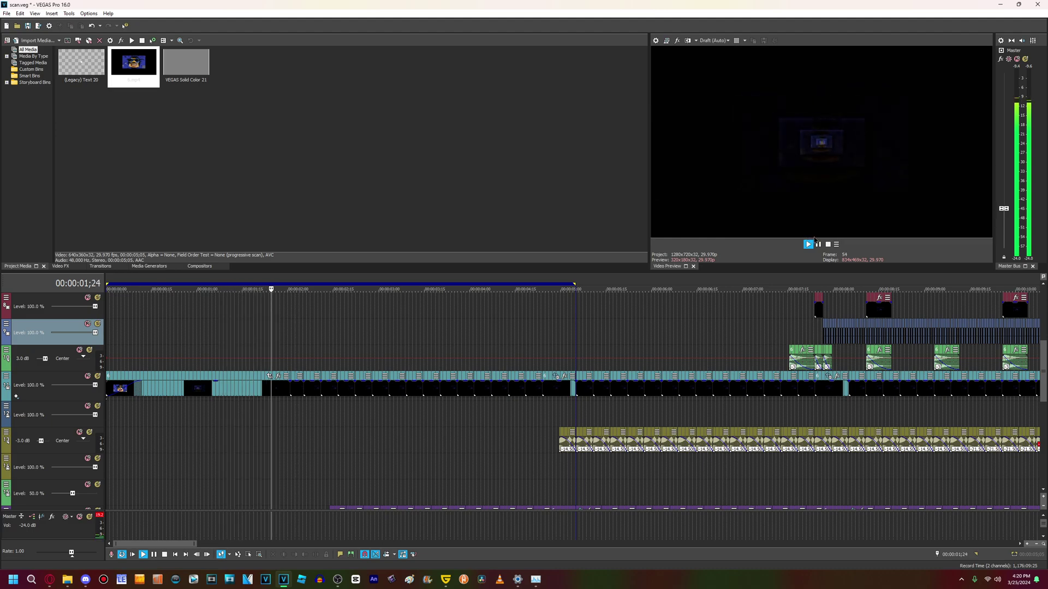
{"action": "key", "text": "alt+F4"}
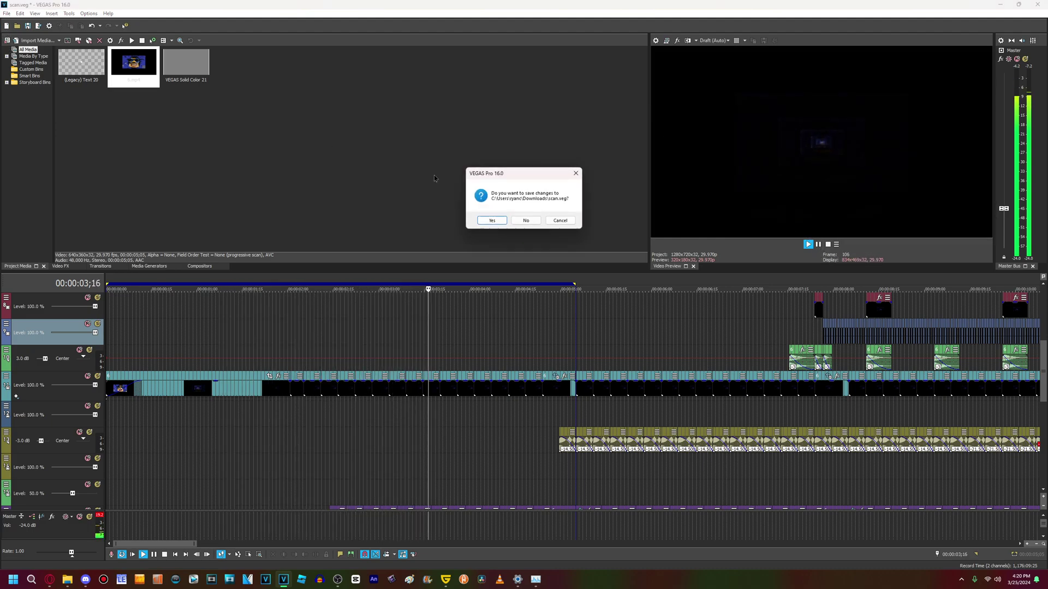
- Dismiss the save-changes prompt to clear VEGAS, then bring the running OBS Studio recording forward
{"action": "left_click", "coordinate": [525, 221]}
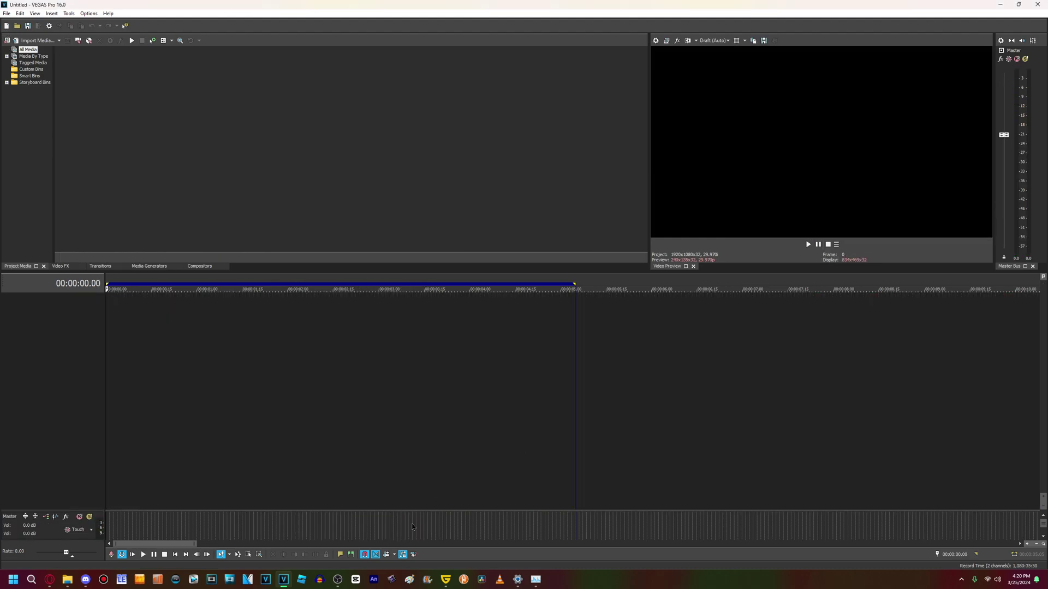
{"action": "left_click", "coordinate": [337, 580]}
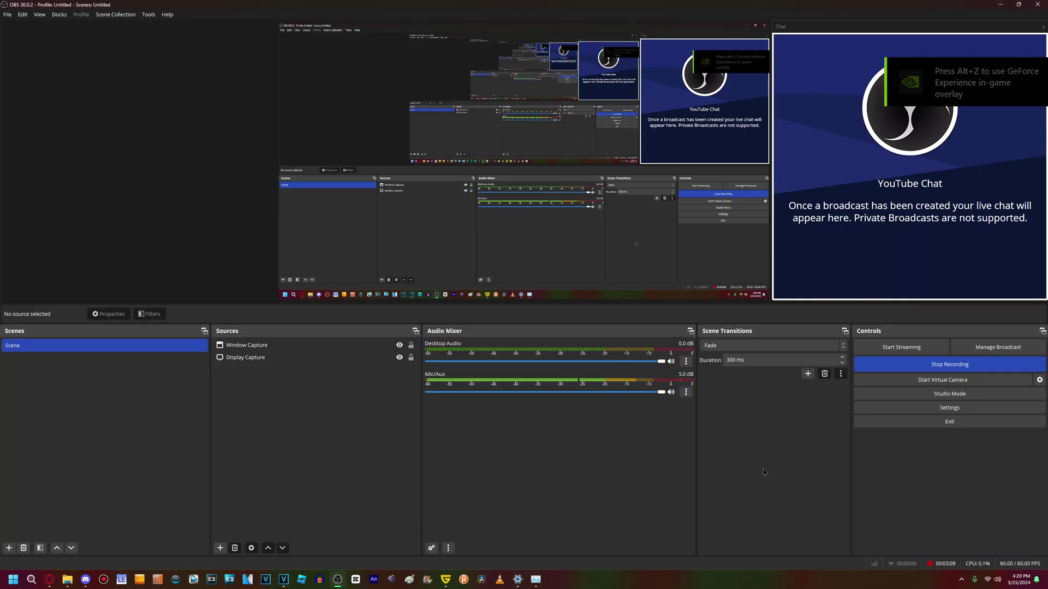